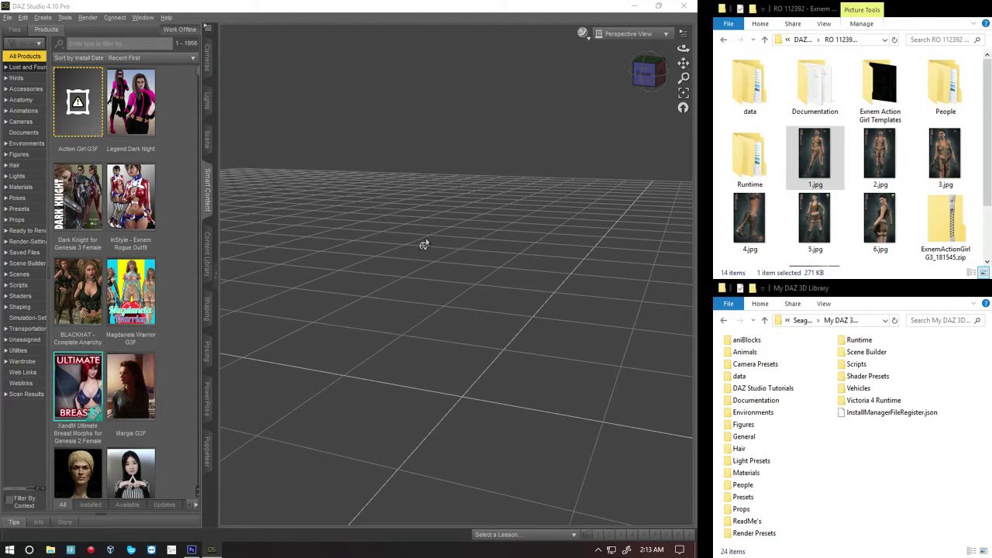
Step: Select the Action Girl G3F tile, which still shows no thumbnail, in the Products list
click(86, 107)
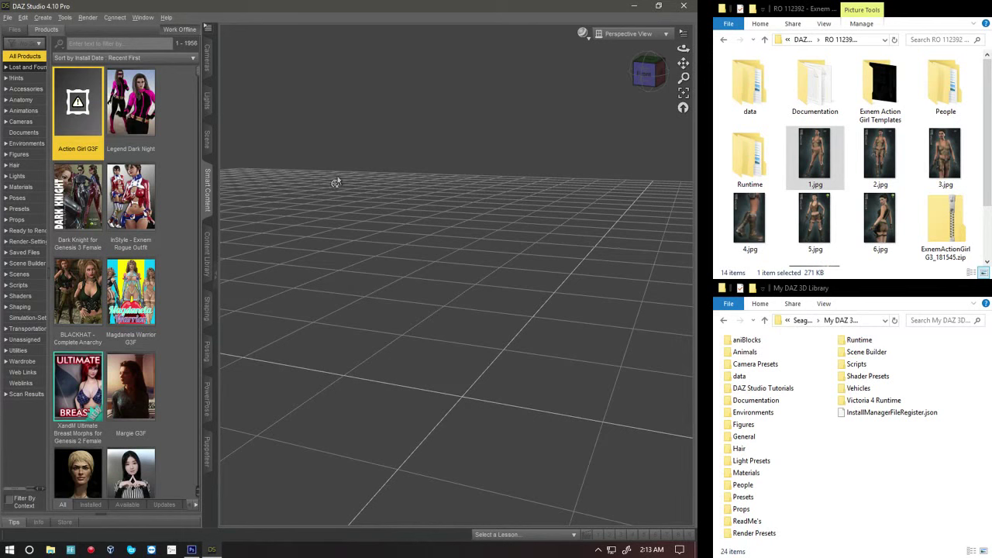
Step: On Photoshop's 1.jpg render, set the Rectangular Marquee to a Fixed Ratio of 114 by 148
click(191, 550)
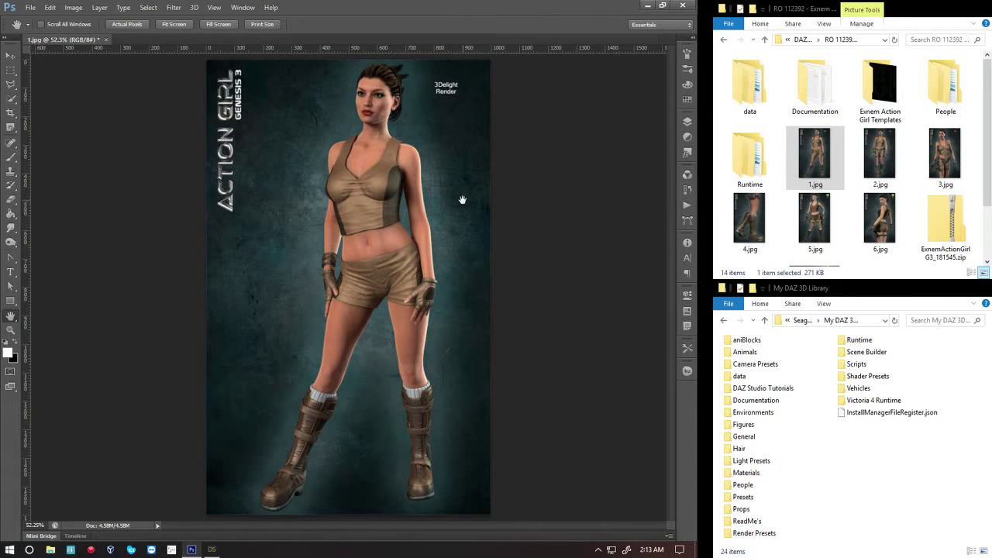
click(212, 550)
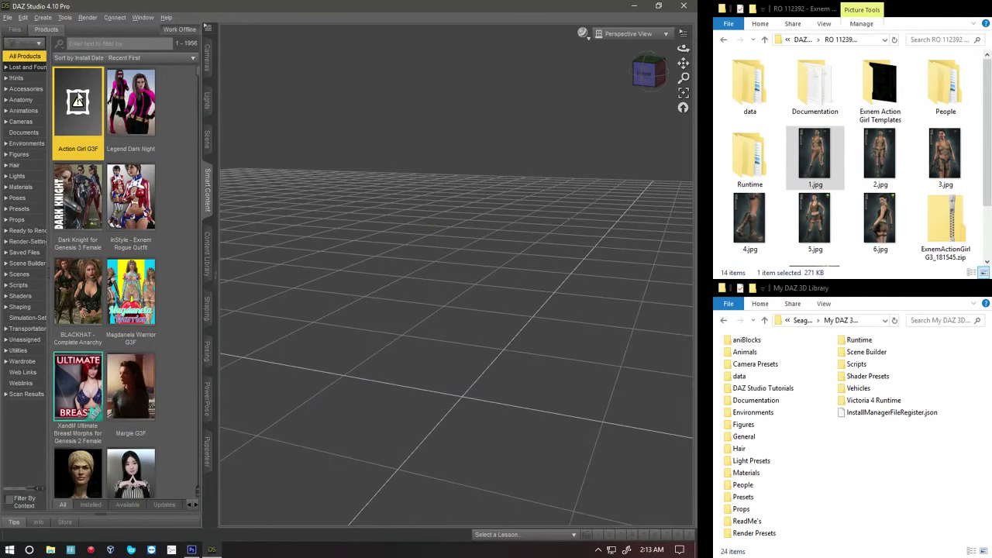
click(193, 551)
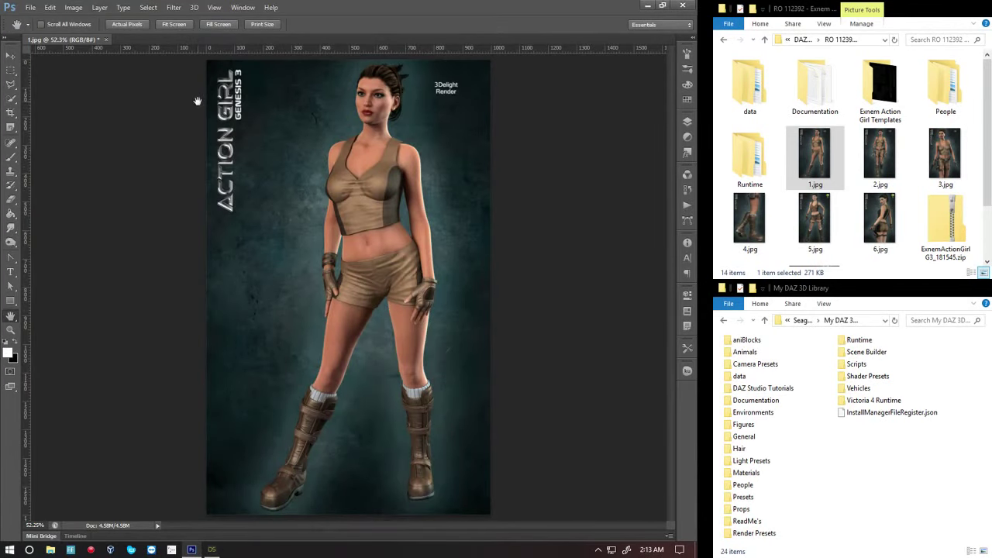
click(10, 70)
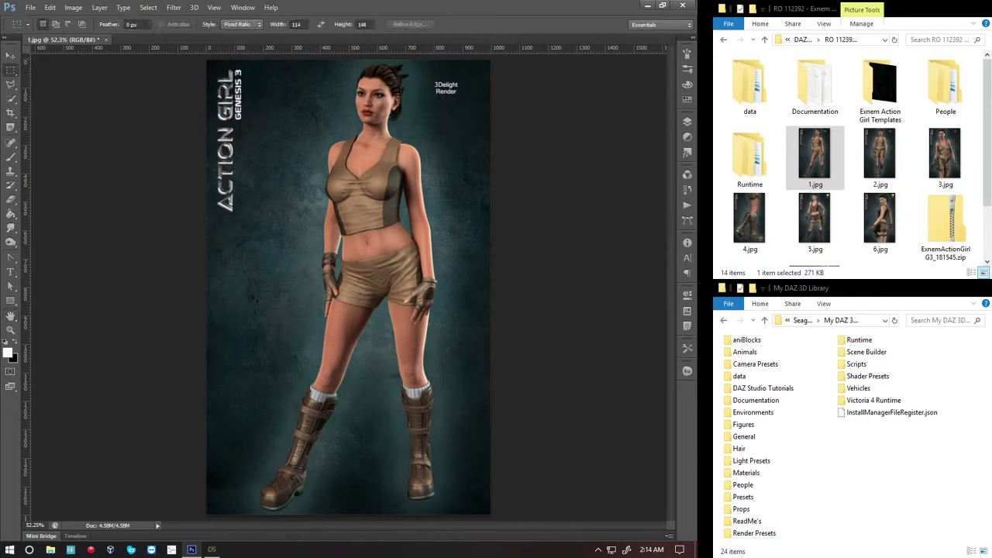
click(362, 24)
Step: Crop 1.jpg to a 114:148 selection running from the top-left down to the knees, then deselect
drag(206, 60, 490, 428)
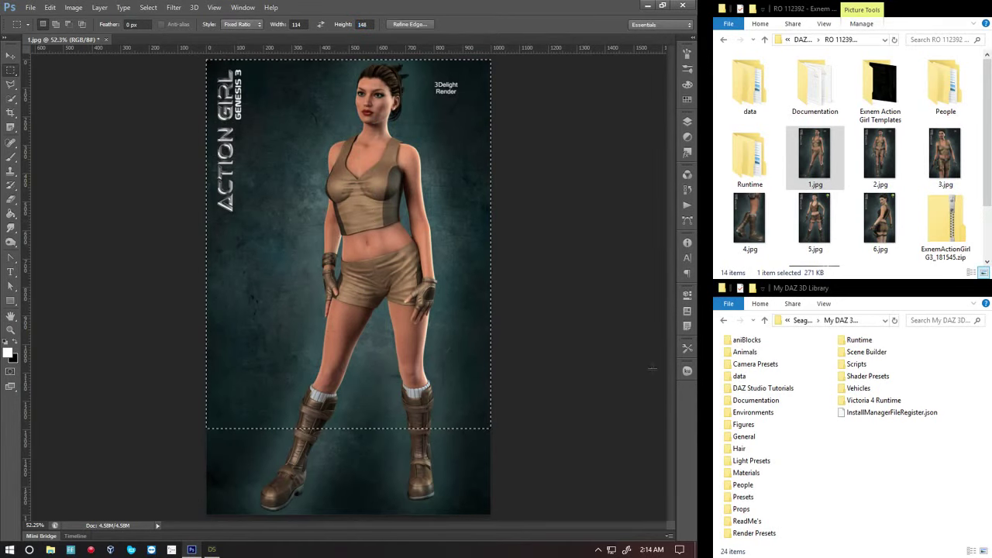
click(74, 7)
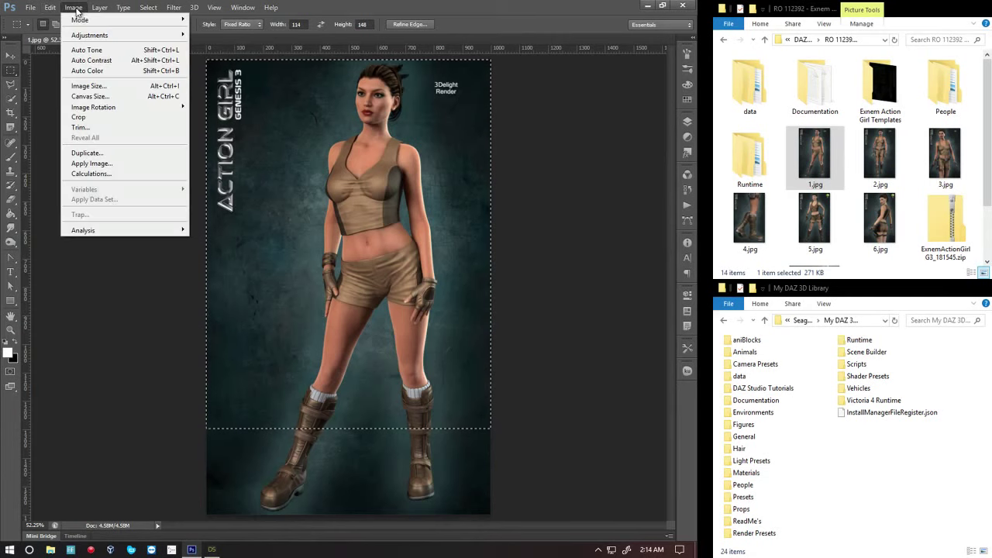
click(108, 117)
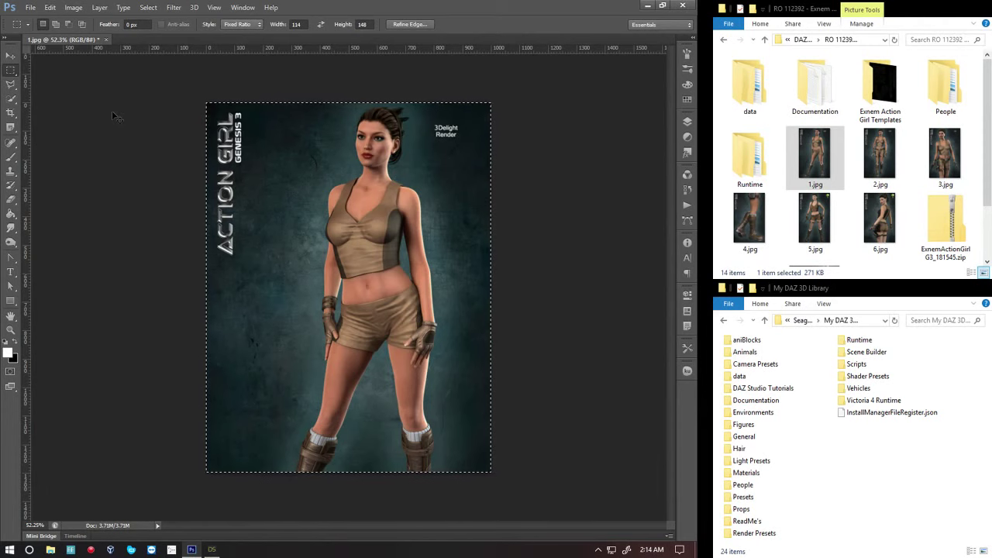
click(112, 111)
click(73, 7)
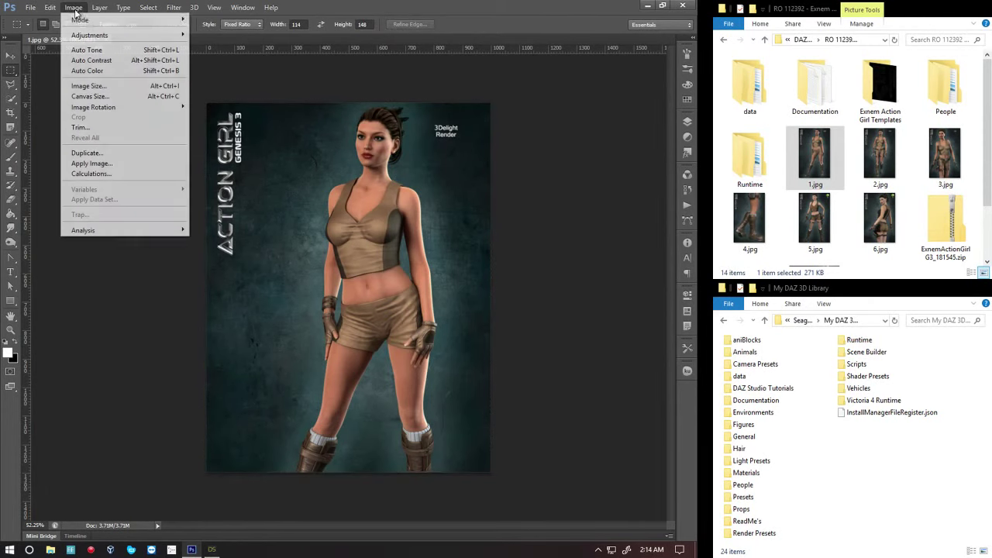
Step: Resize the cropped image to Width 114 px, Height 148 px, in Image Size
click(150, 85)
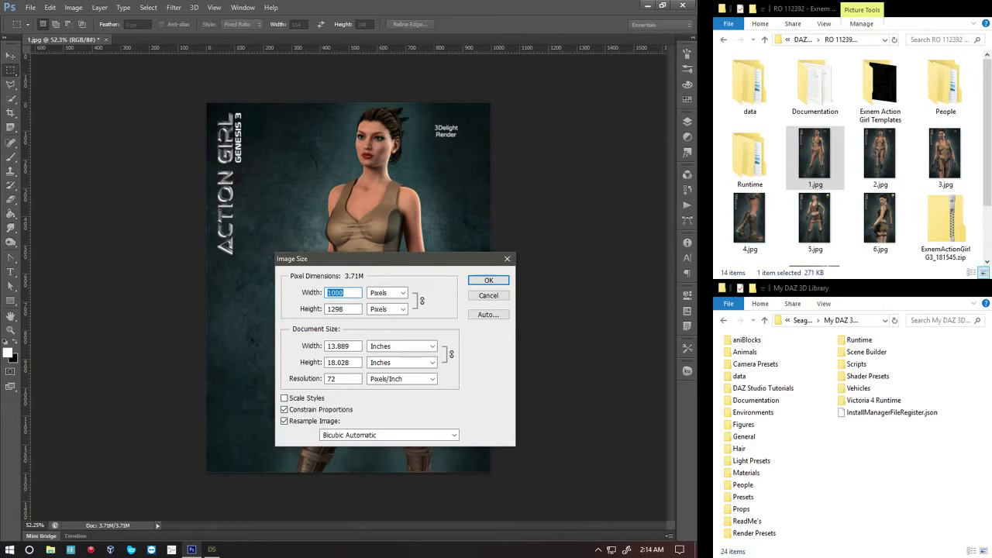
text(114)
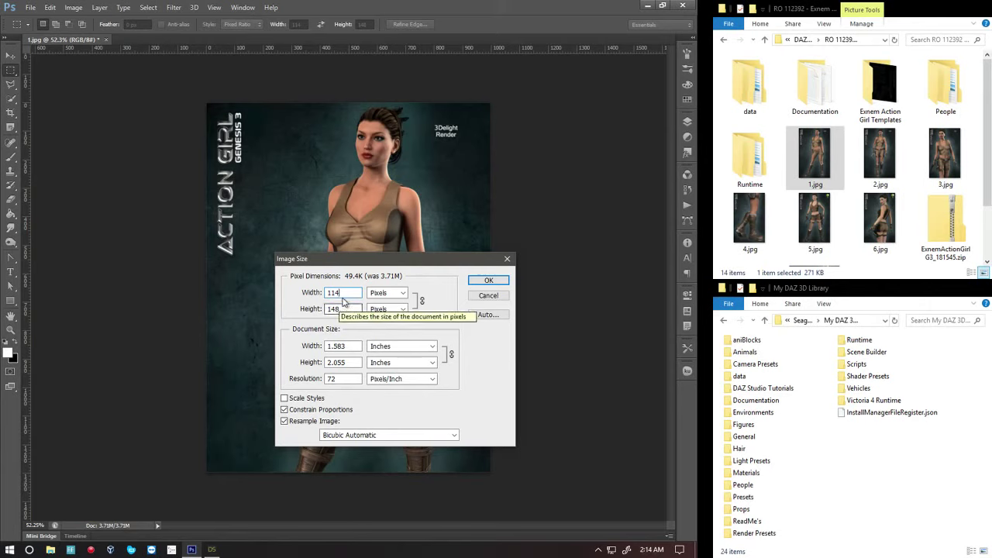
double_click(333, 294)
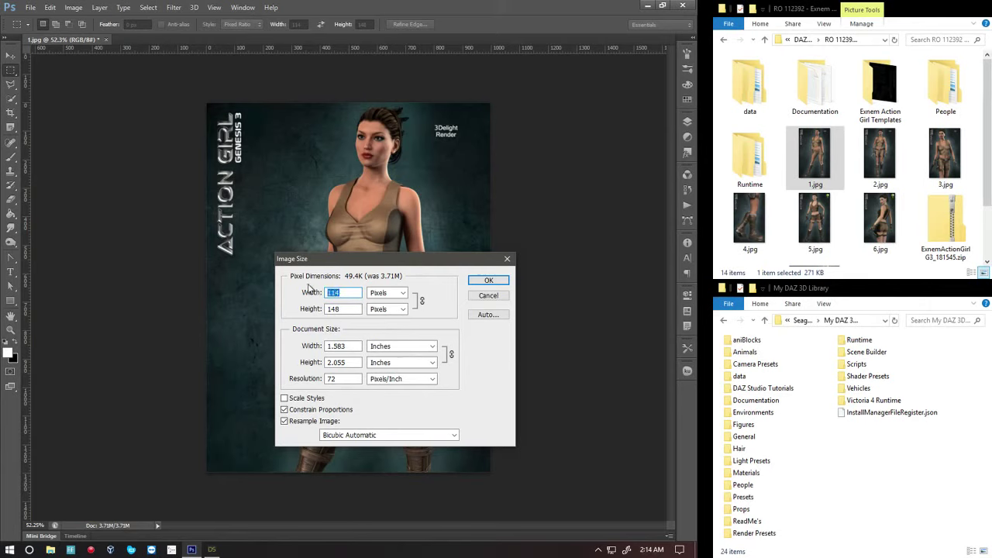
text(200)
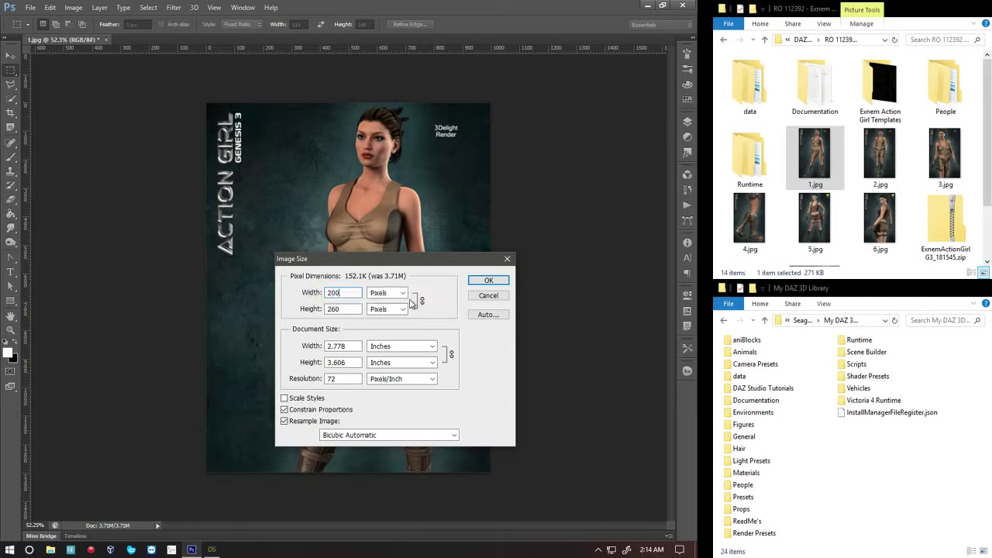
key(ctrl+a)
text(114)
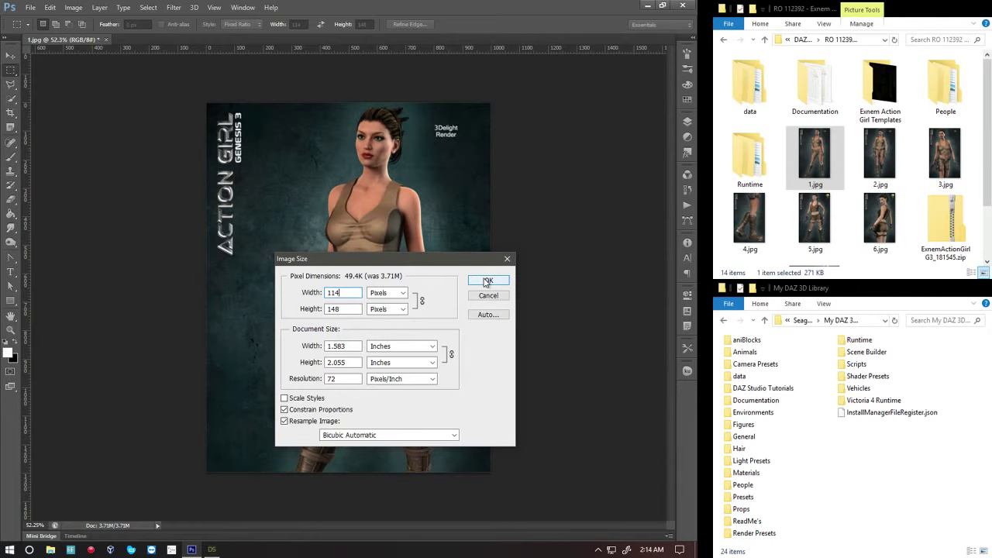
click(486, 281)
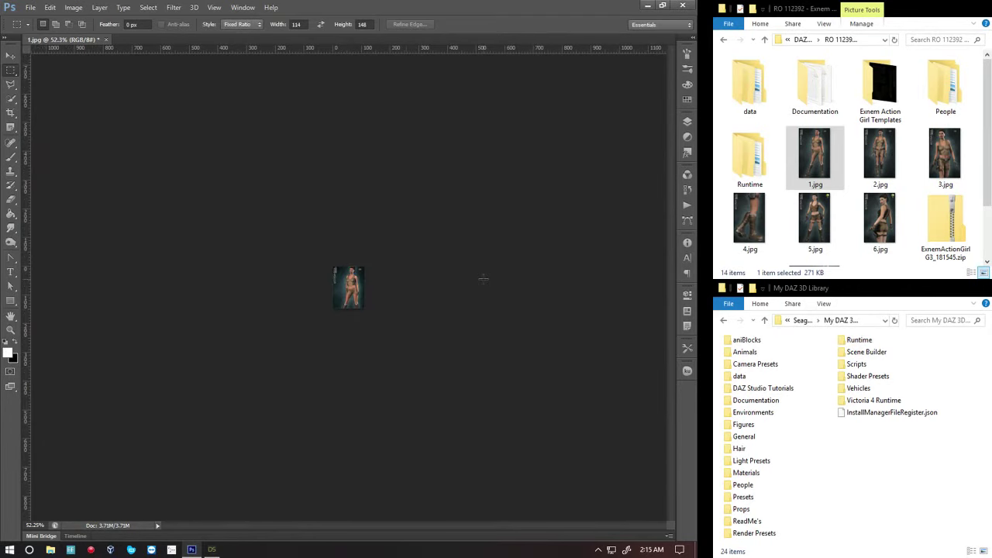
Step: View the thumbnail at 100% and bring up Save for Web with Medium-quality JPEG at 30
double_click(11, 329)
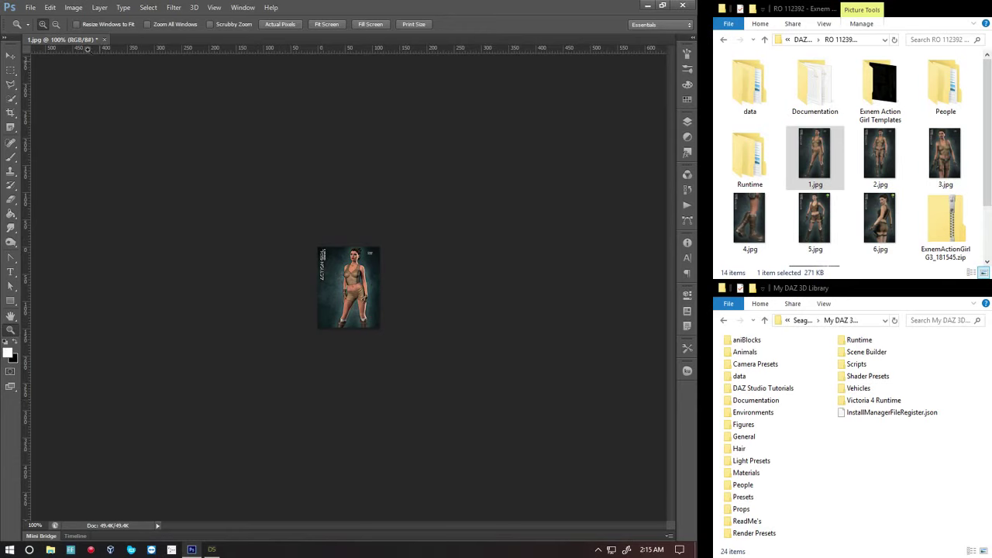
click(30, 9)
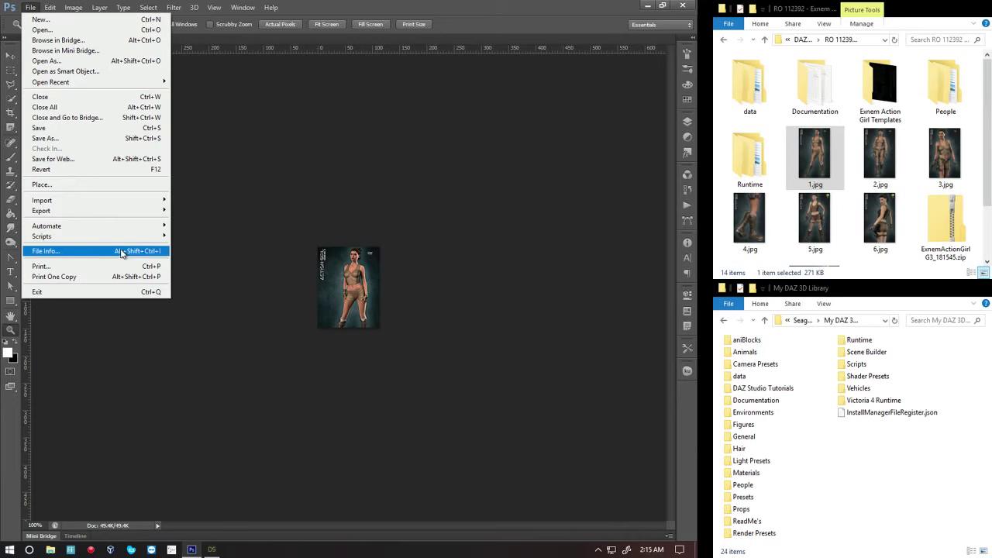
click(125, 157)
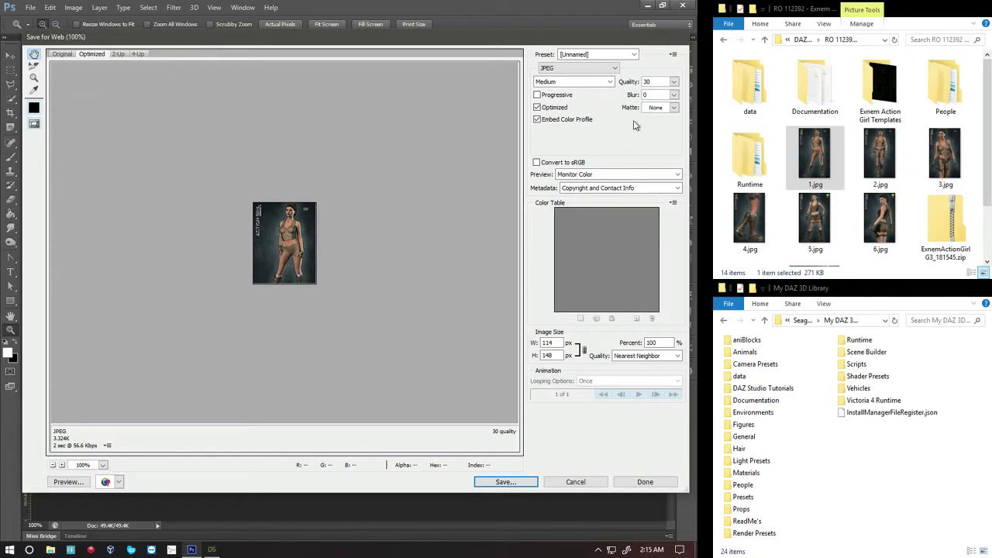
Step: Start saving the optimised JPEG and choose the Support folder as destination
click(505, 485)
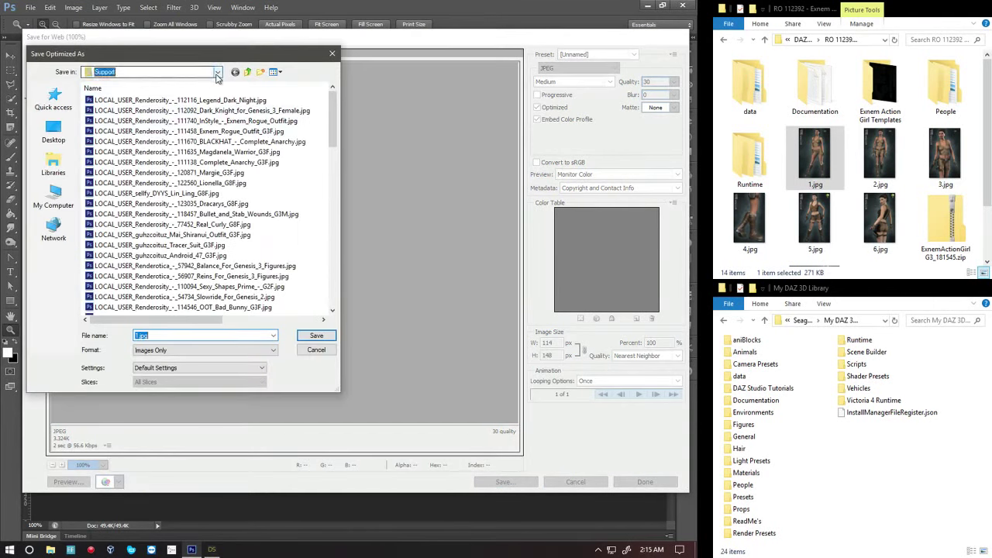
click(218, 73)
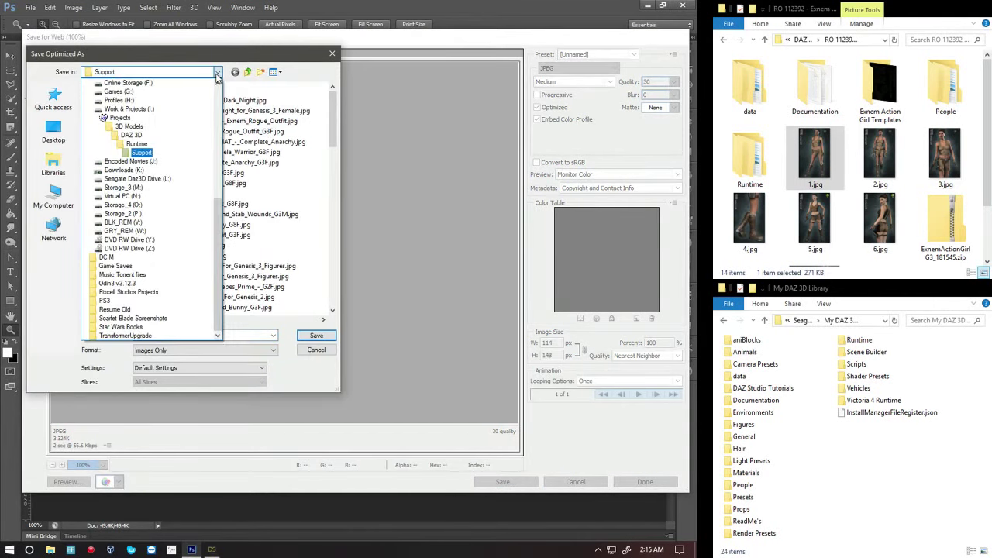
click(149, 154)
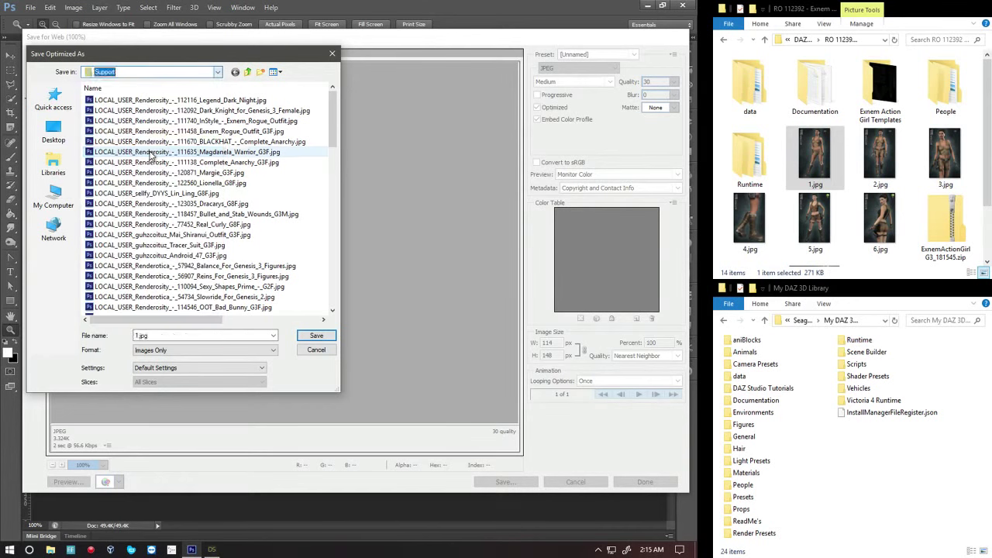
Step: Name the file after the Action_Girl_G3F .dsx entry and save, prompting a file-replace confirmation
click(151, 153)
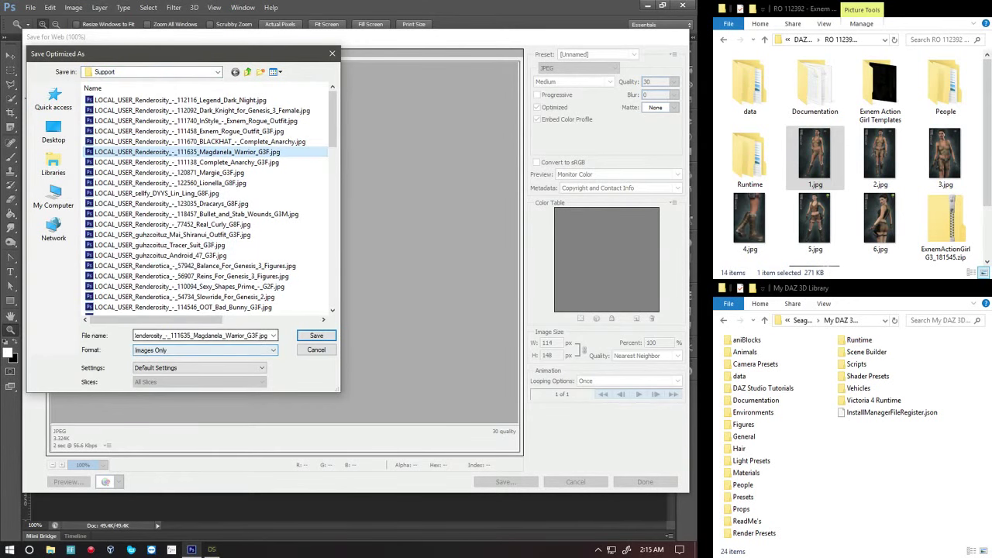
key(Tab)
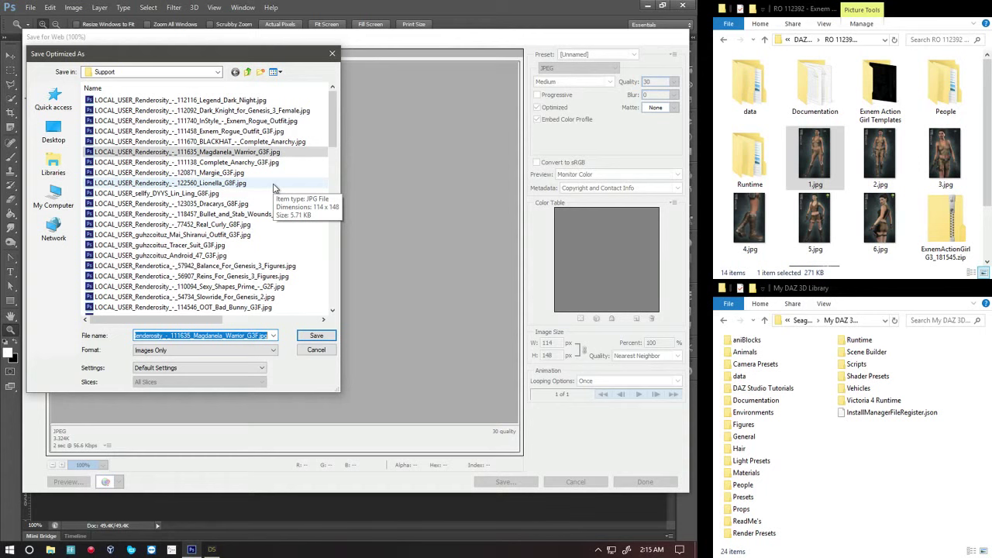
key(BackSpace)
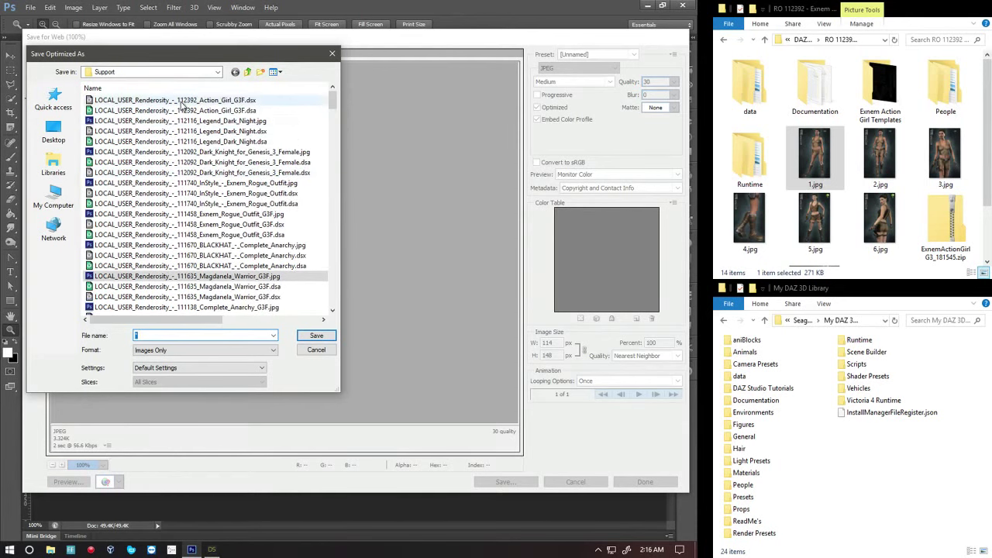
click(180, 105)
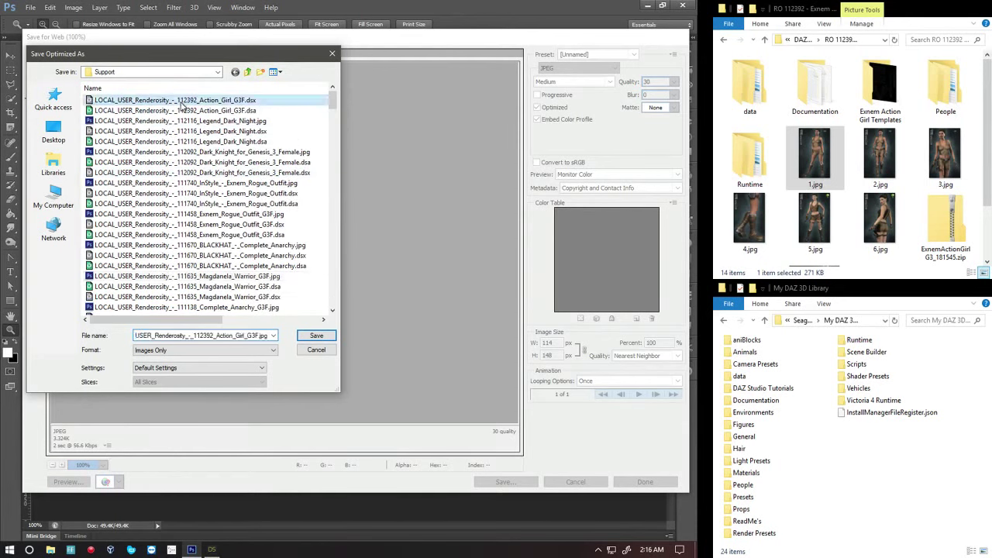
click(262, 103)
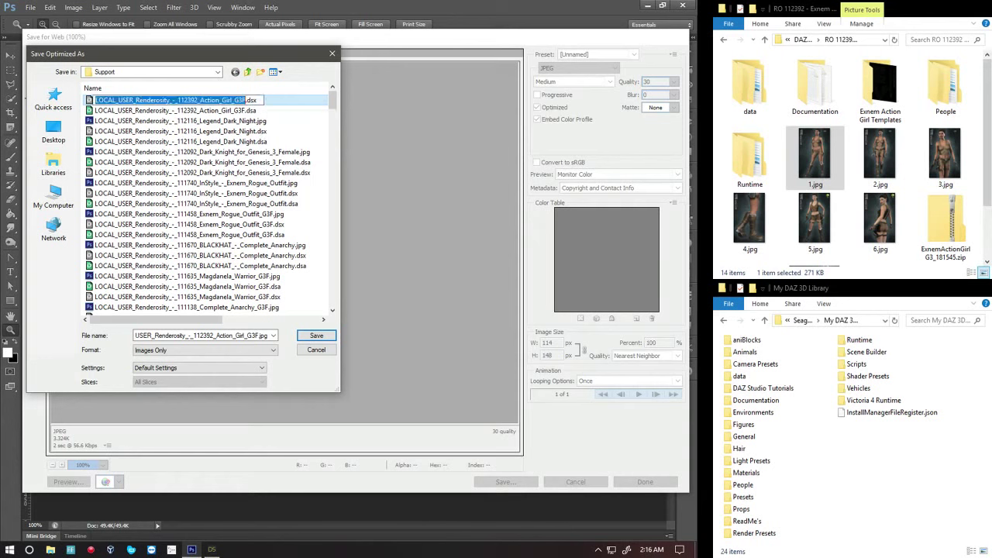
click(273, 106)
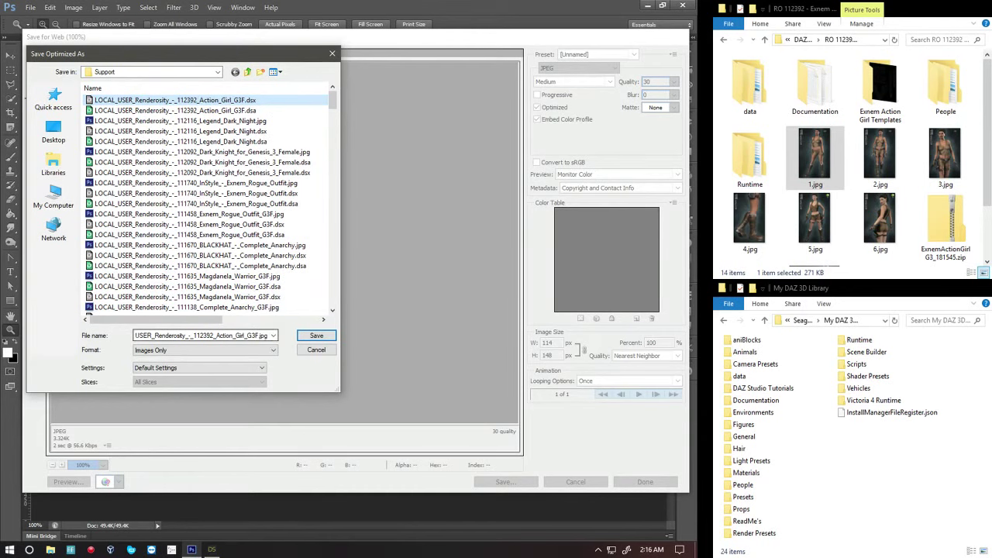
click(316, 336)
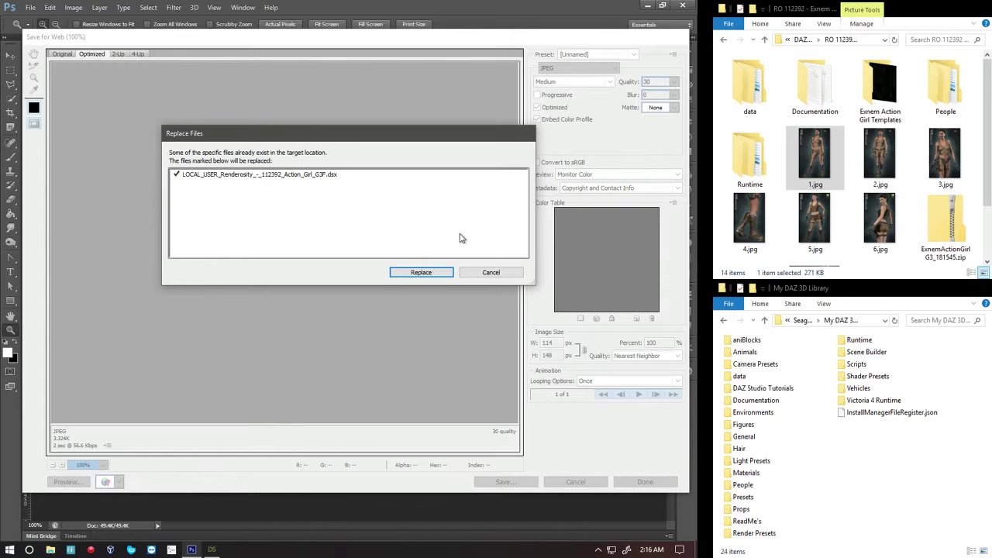
Step: Keep the .dsx file and save the thumbnail as the Action_Girl_G3F JPEG in Support
click(496, 273)
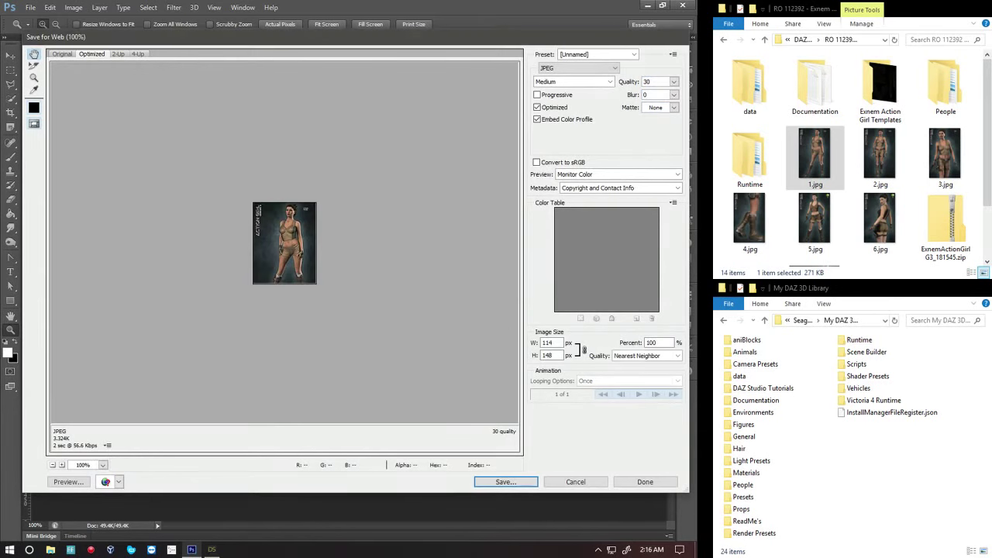
click(502, 483)
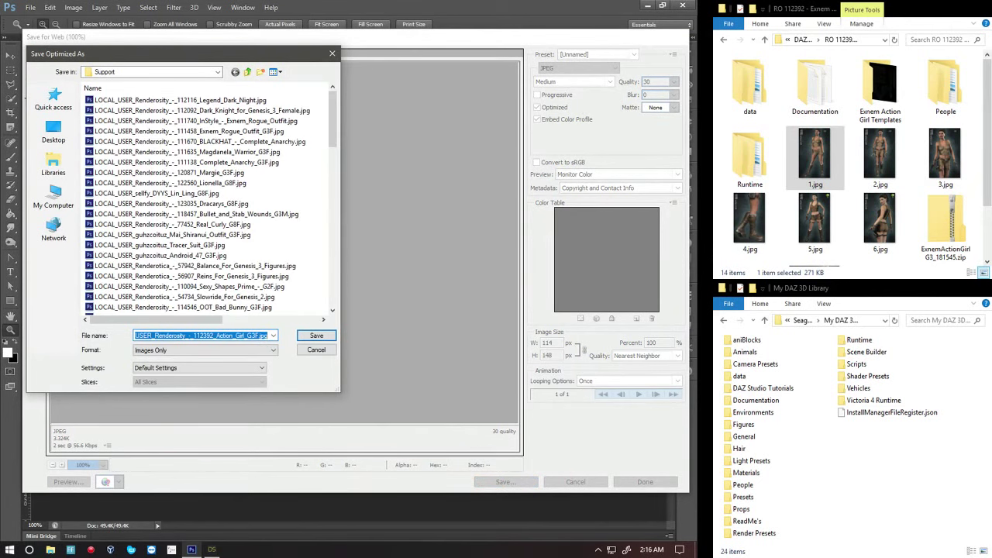
click(316, 336)
click(316, 336)
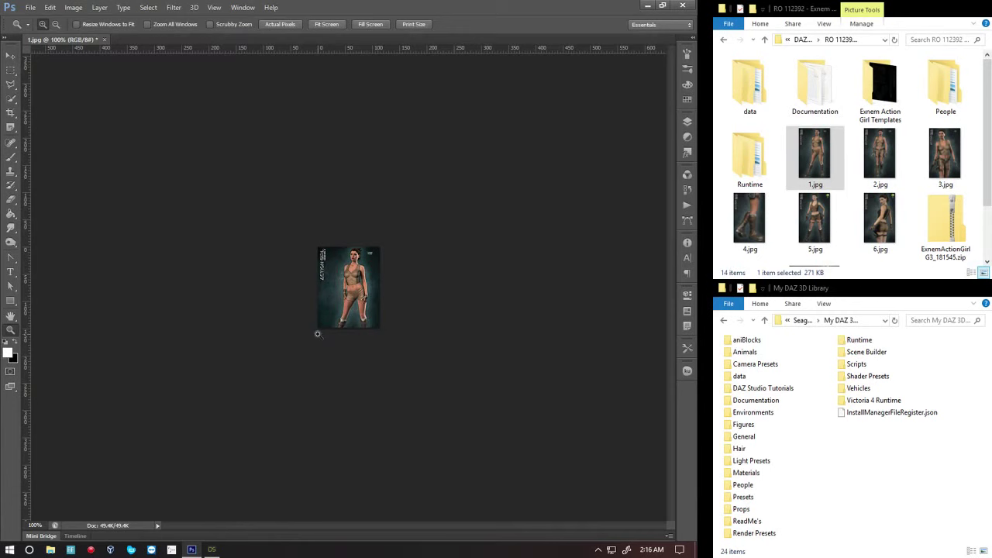
mouse_move(216, 551)
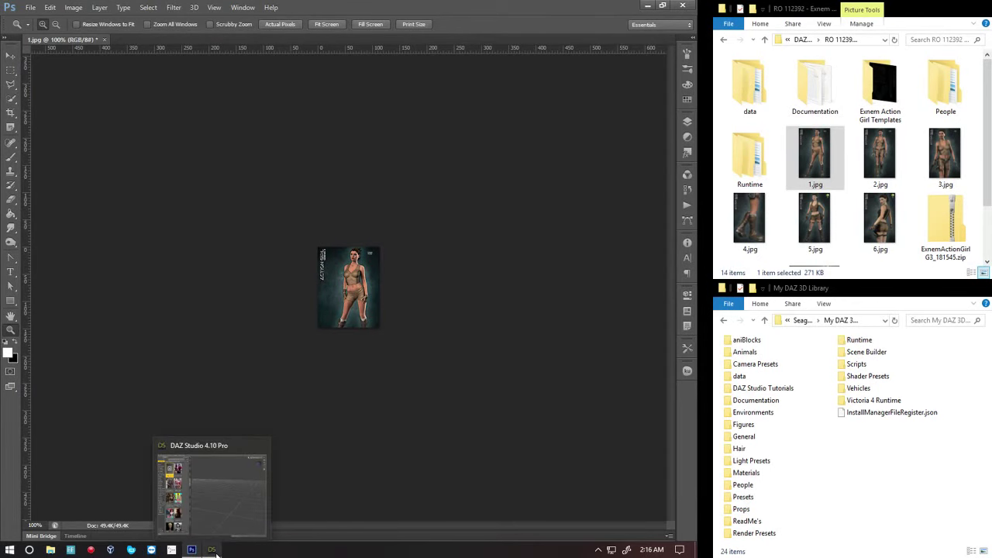
Step: Run Update Metadata on Action Girl G3F in Products so its new custom thumbnail appears
click(211, 549)
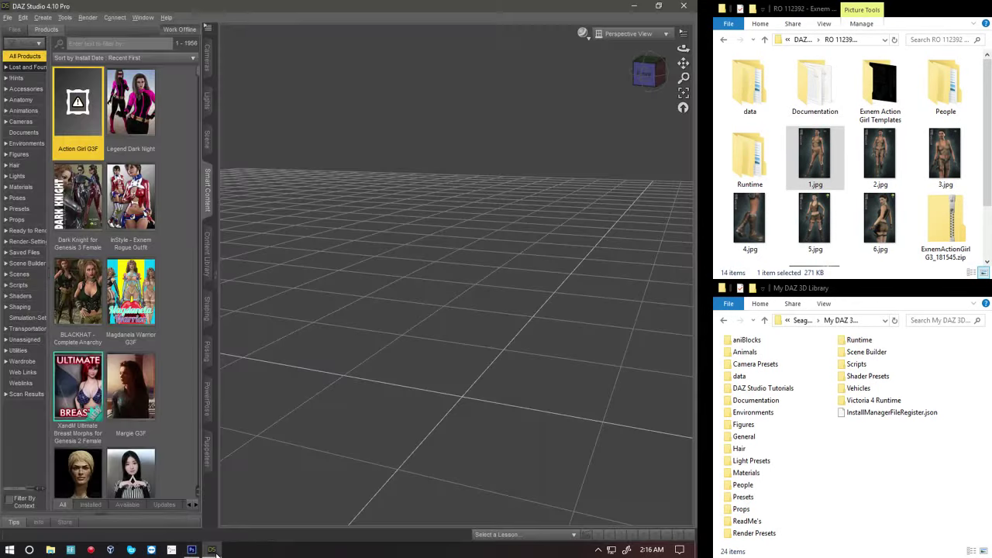
right_click(77, 102)
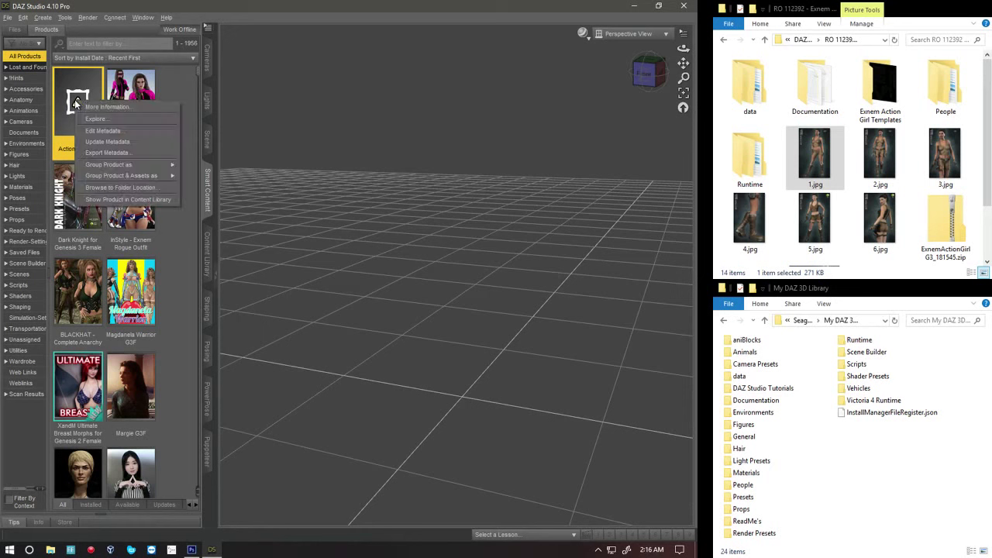
click(124, 142)
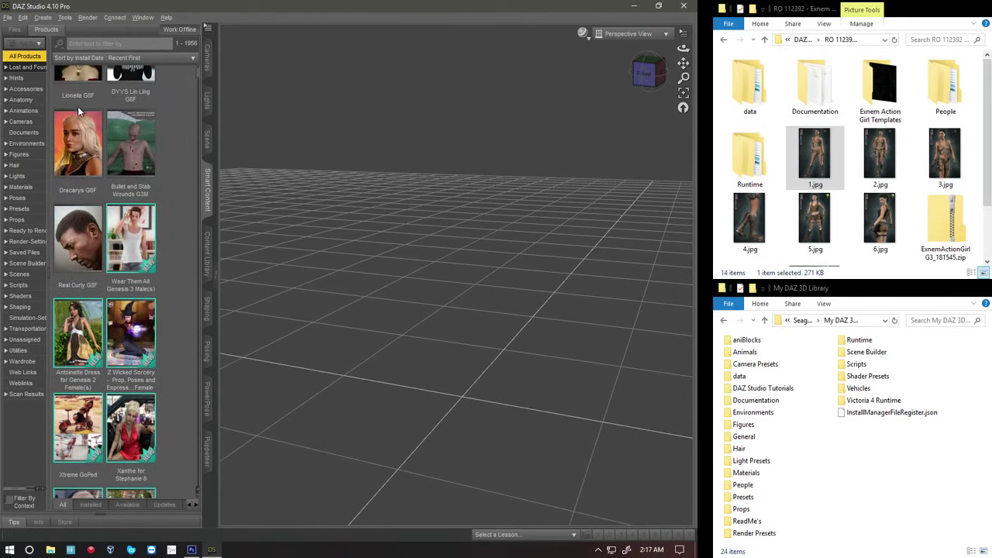
click(97, 128)
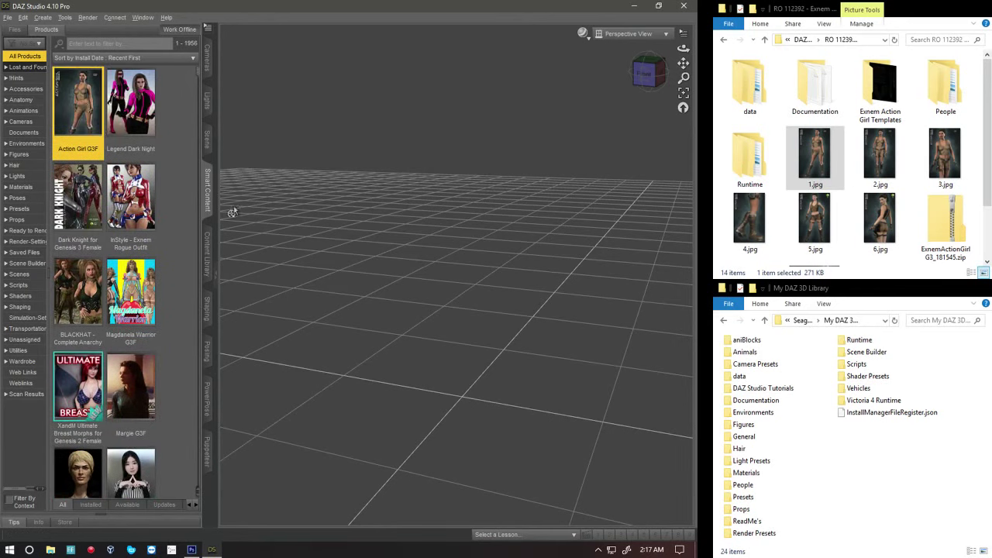
mouse_move(78, 118)
right_click(72, 107)
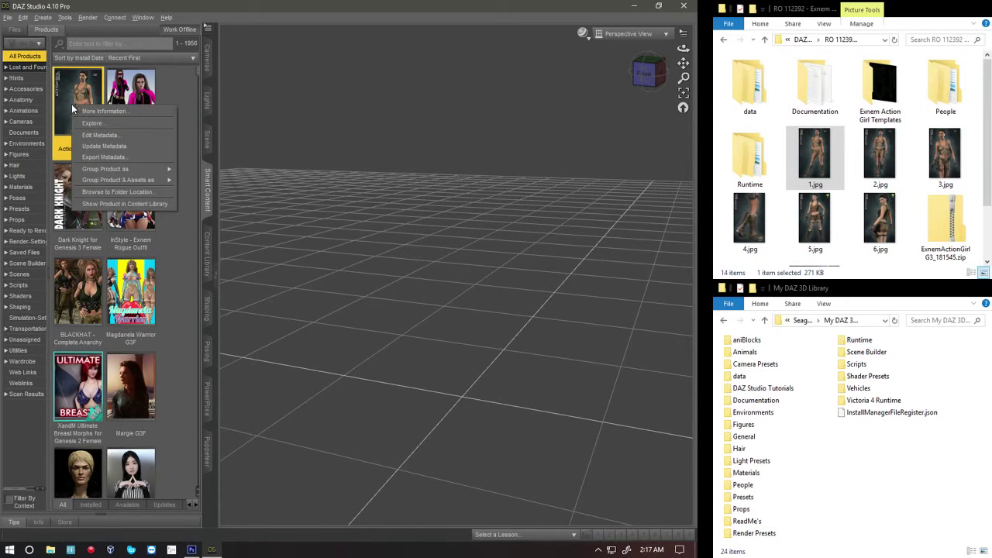
click(122, 136)
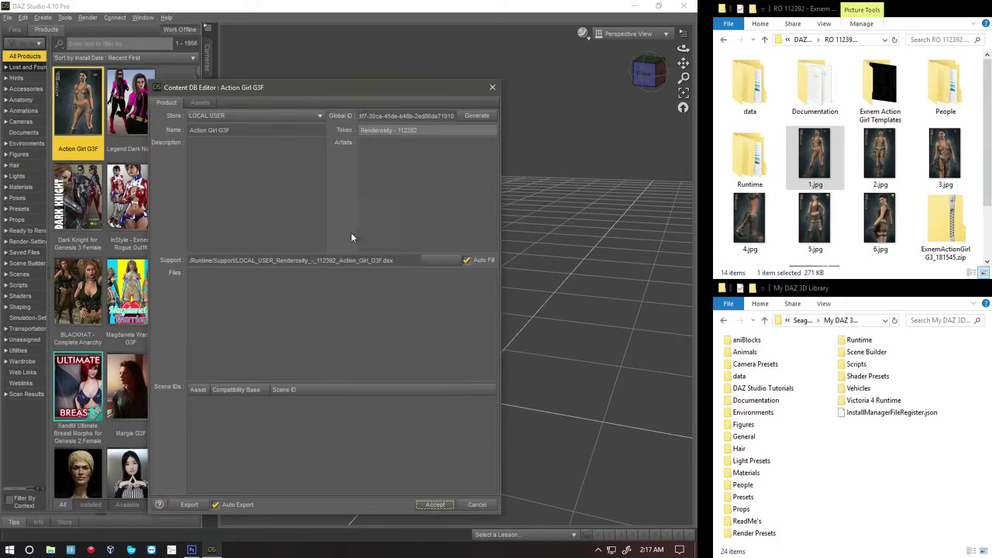
click(474, 505)
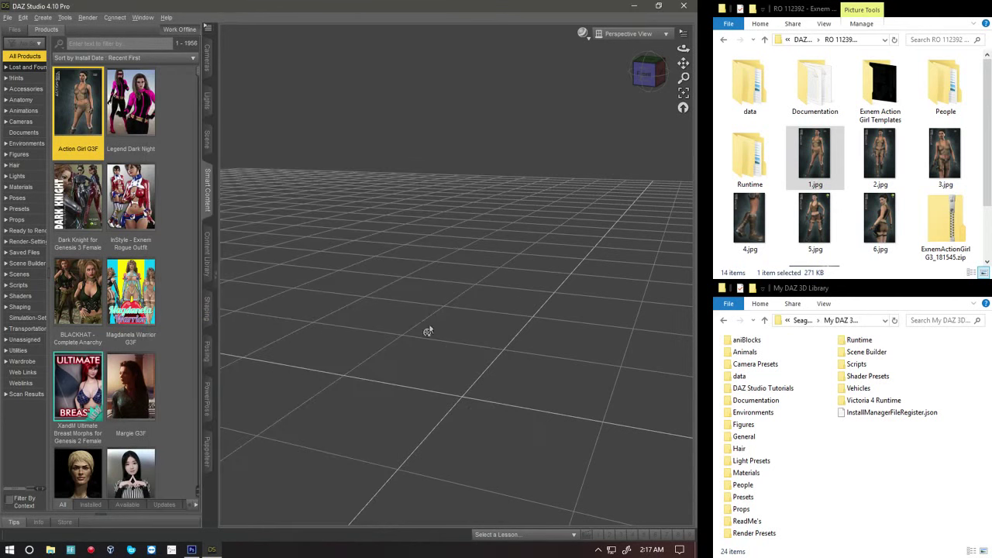
Step: Open a maximized File Explorer and go to Work & Projects (I:) › Projects › 3D Models
click(51, 551)
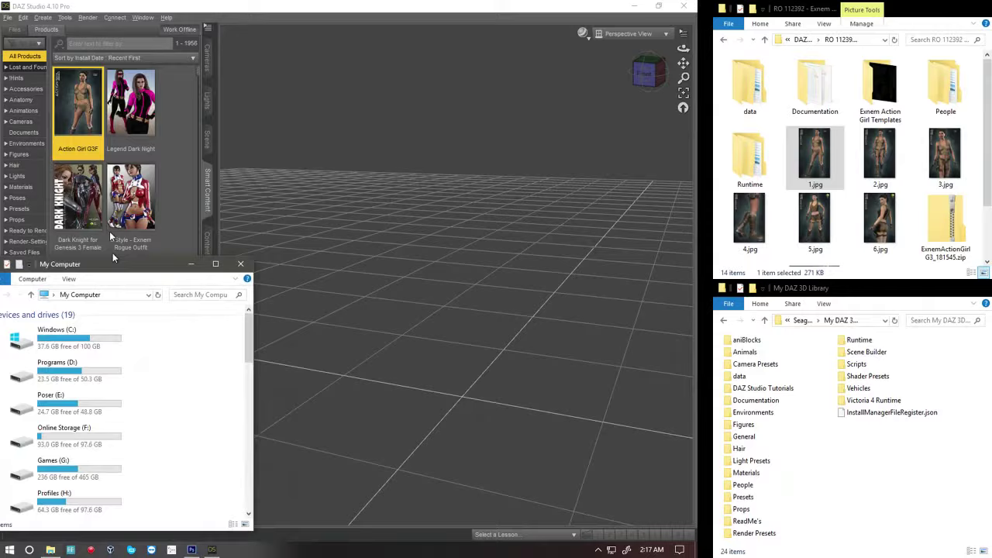
drag(116, 259, 284, 16)
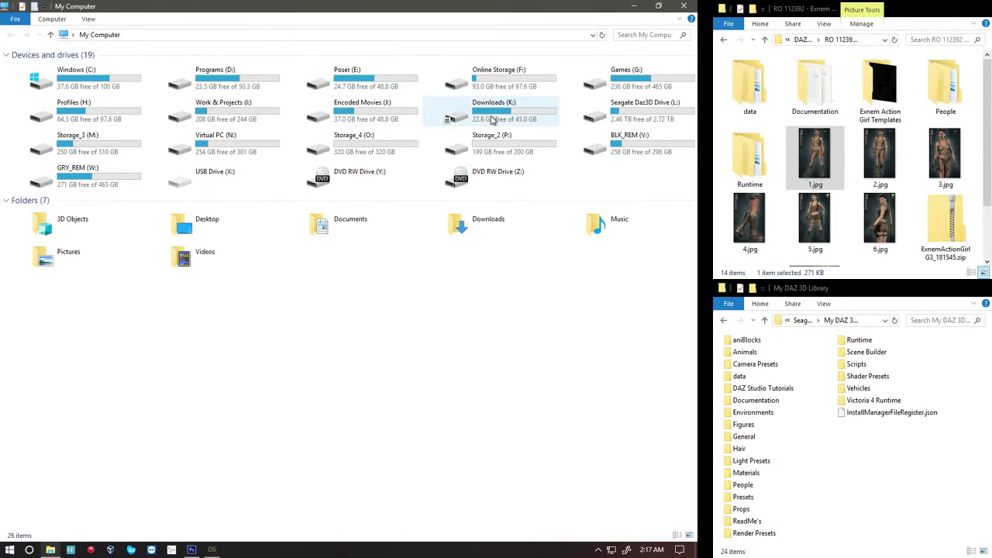
double_click(238, 114)
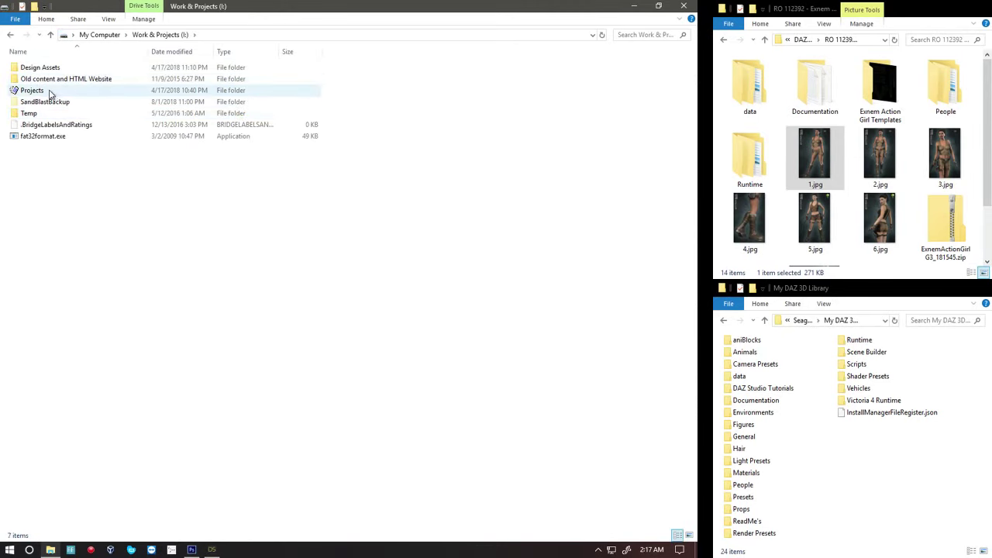
double_click(51, 93)
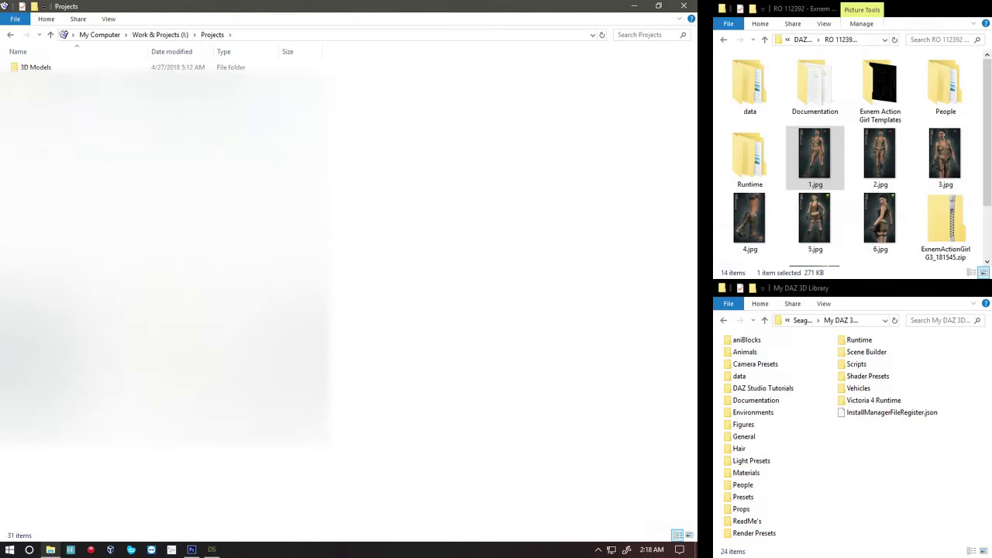
double_click(36, 68)
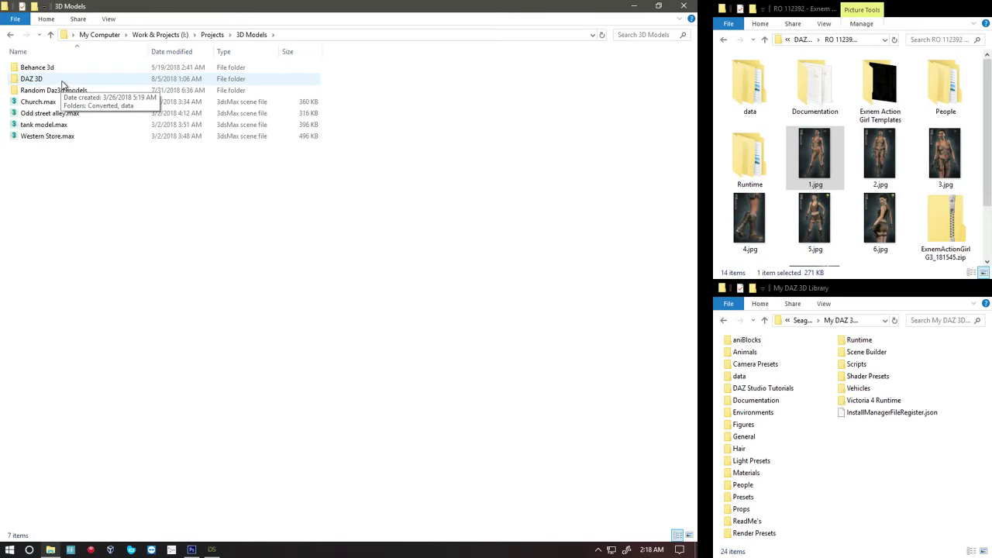
Step: Open the DAZ 3D › Runtime › Support folder
double_click(62, 81)
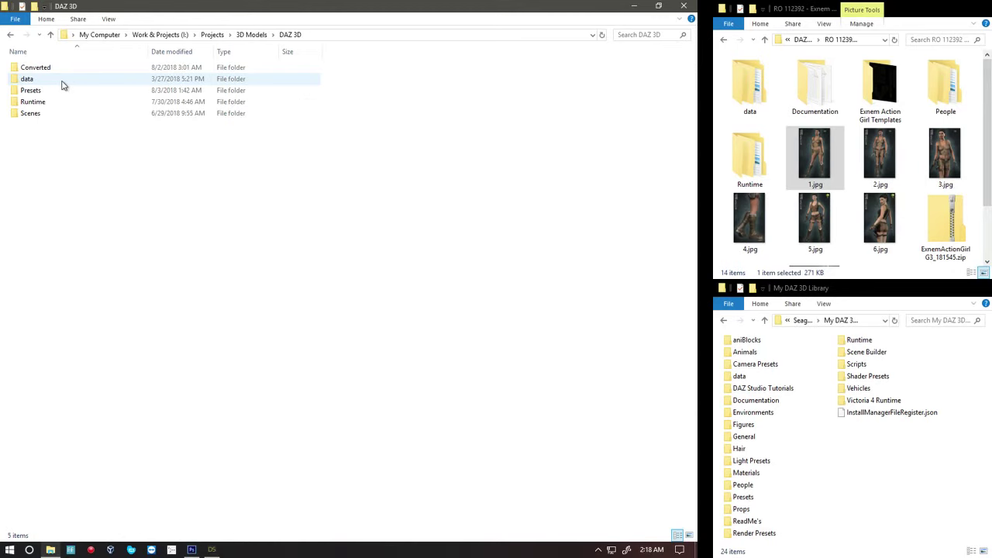
click(56, 105)
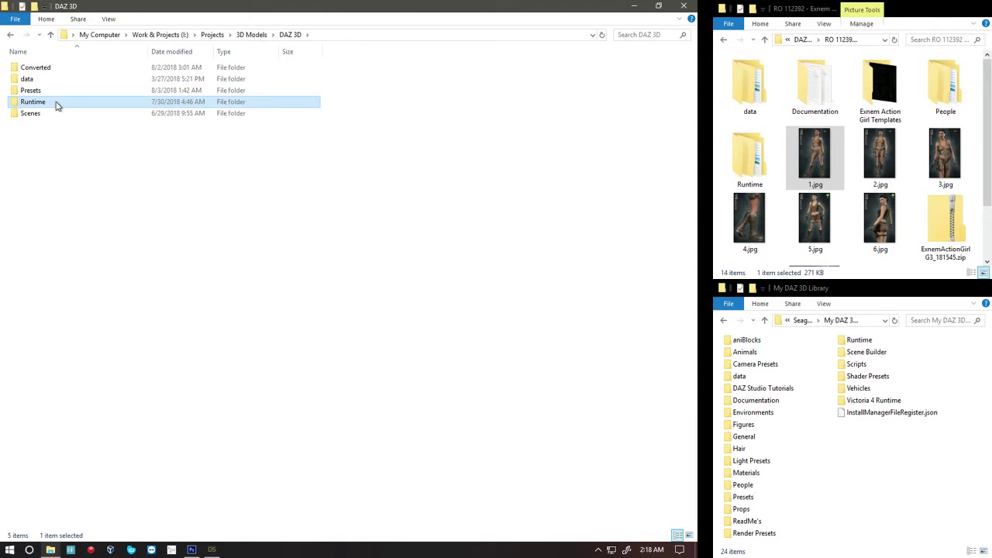
double_click(55, 105)
click(46, 73)
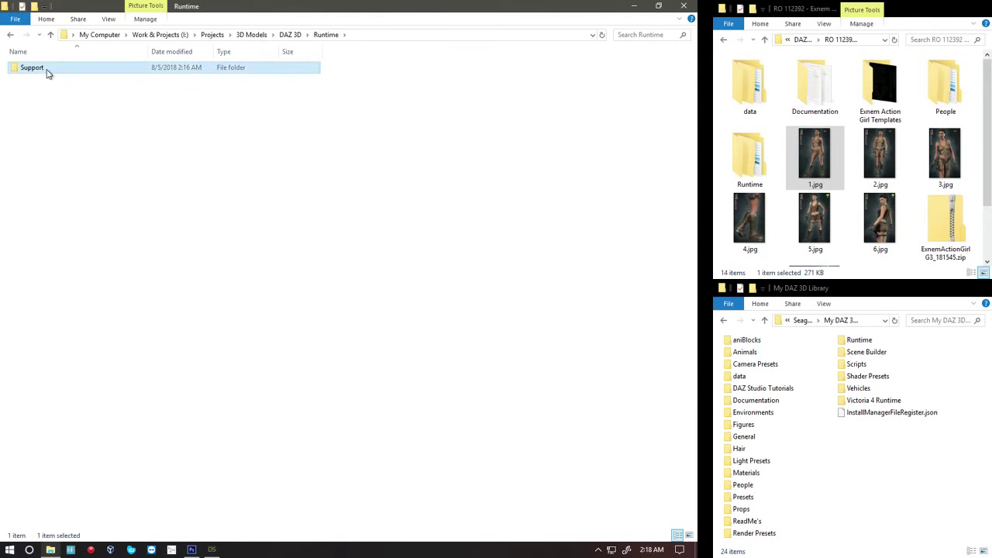
double_click(46, 73)
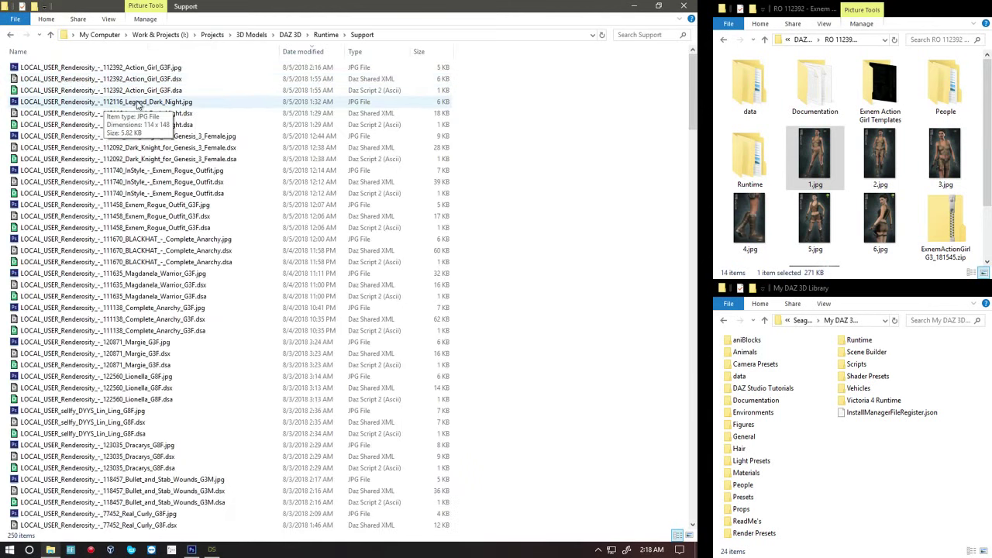
Step: Compare the Action_Girl_G3F .dsx, .dsa and new .jpg entries, ending on the JPEG thumbnail
click(152, 79)
click(154, 90)
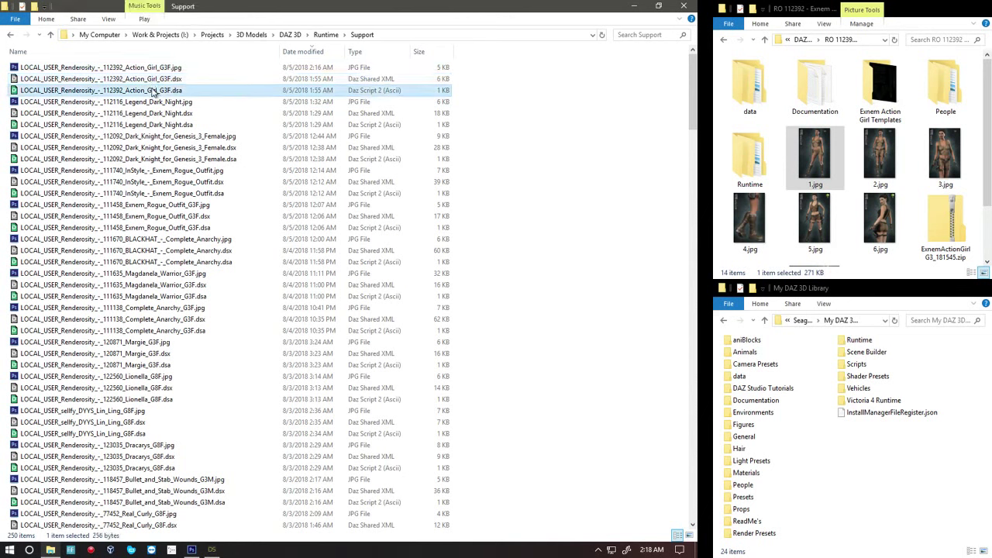
click(158, 80)
click(157, 90)
click(161, 80)
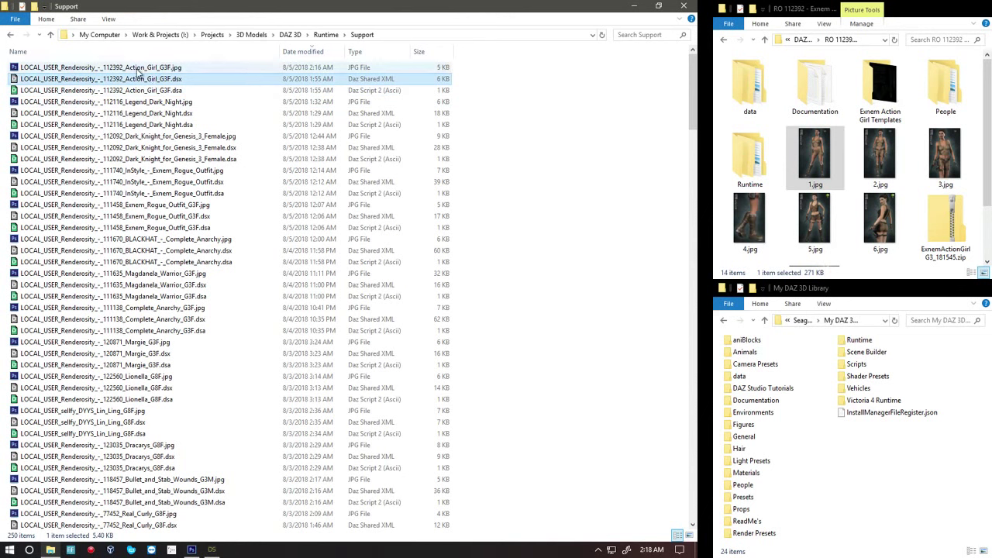
click(138, 68)
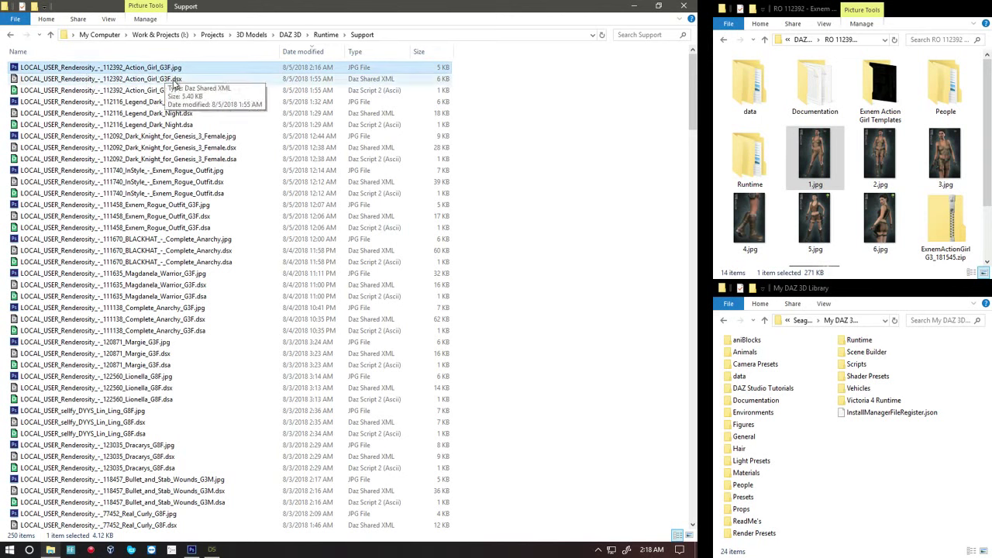
click(166, 91)
click(159, 78)
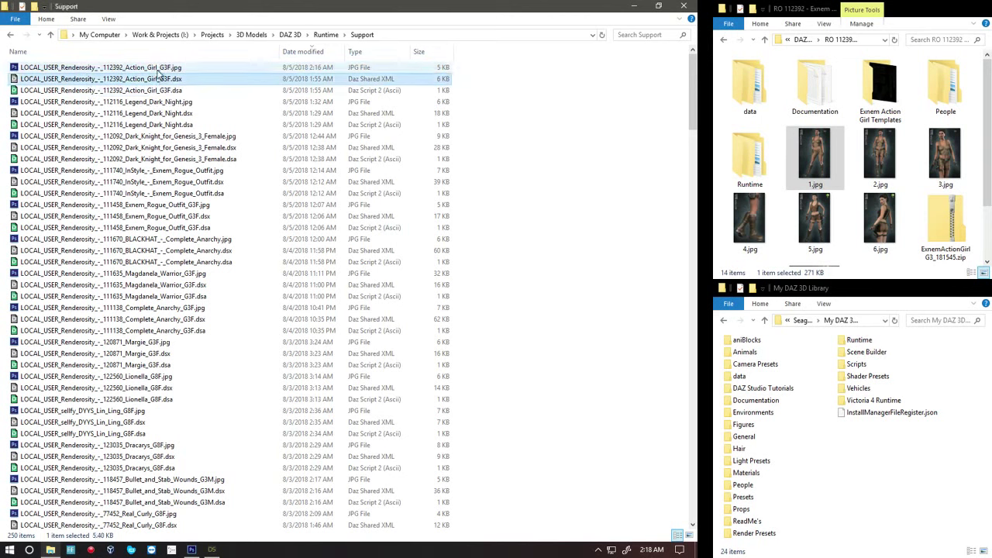
click(159, 68)
click(162, 90)
click(159, 68)
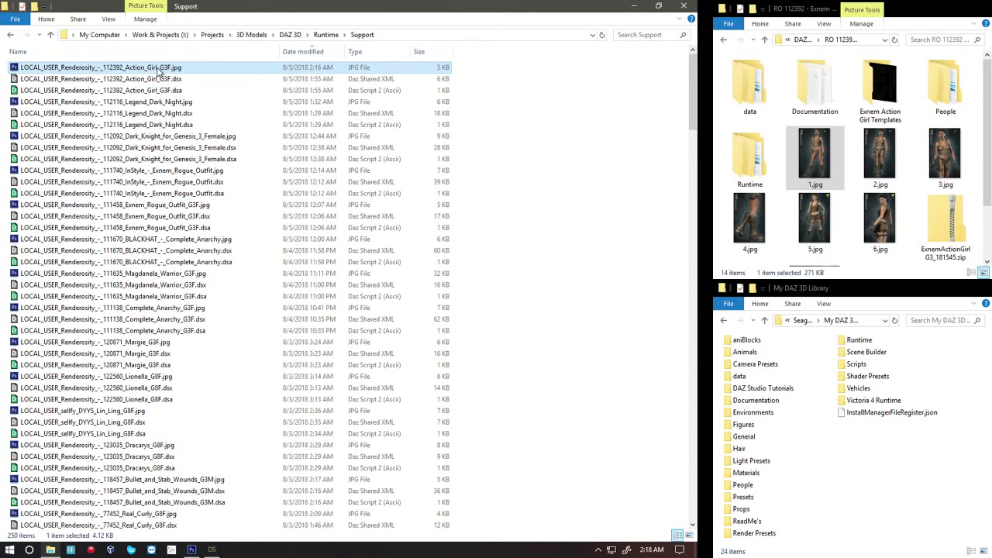
Step: Scroll the Support list, marquee-select a block of files, then go up to My Computer
scroll(172, 298, down, 15)
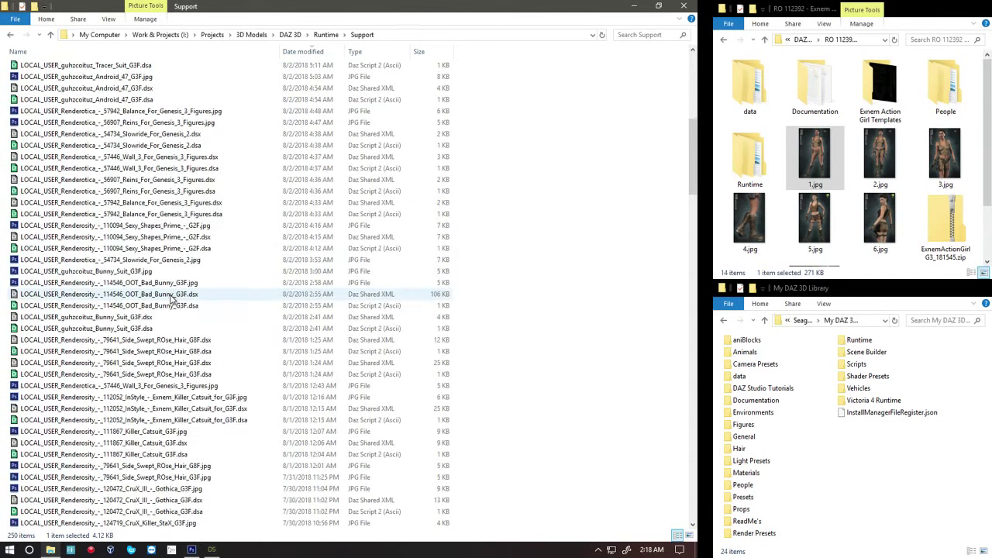
scroll(172, 299, down, 14)
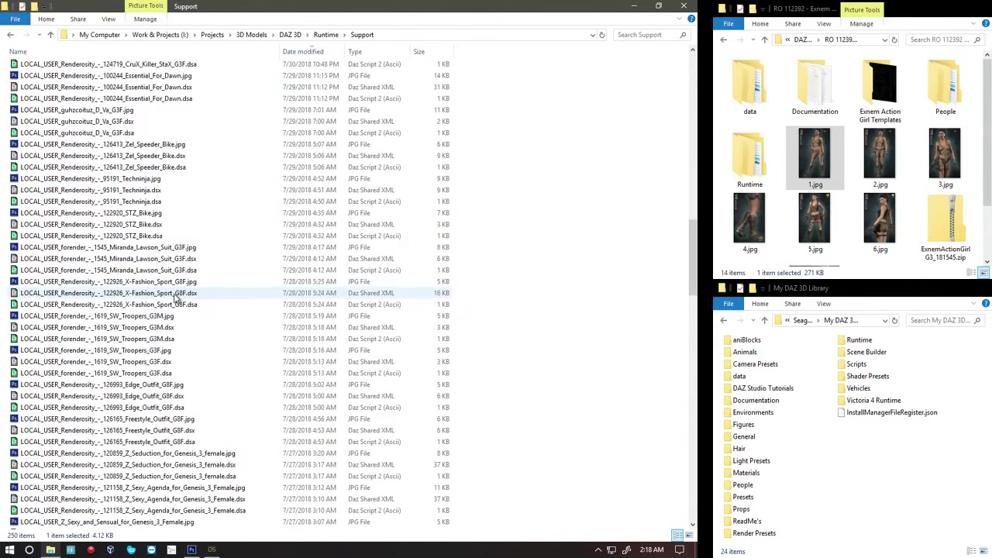
scroll(177, 298, up, 13)
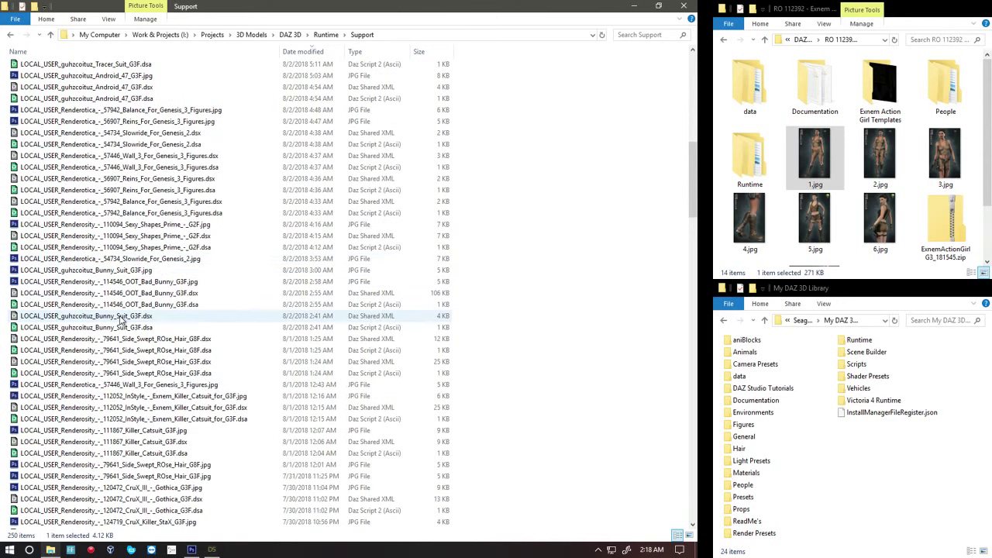
scroll(113, 319, up, 15)
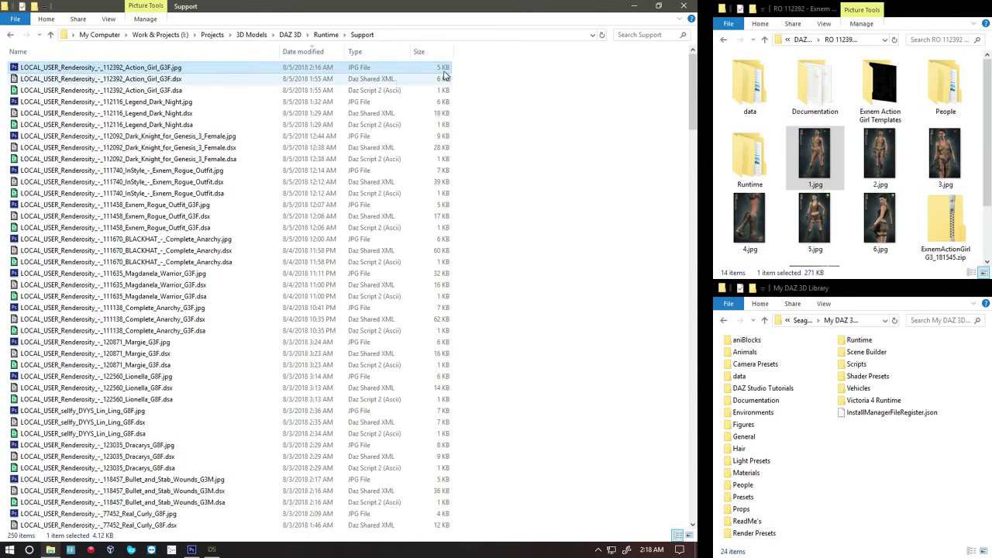
drag(470, 69, 471, 534)
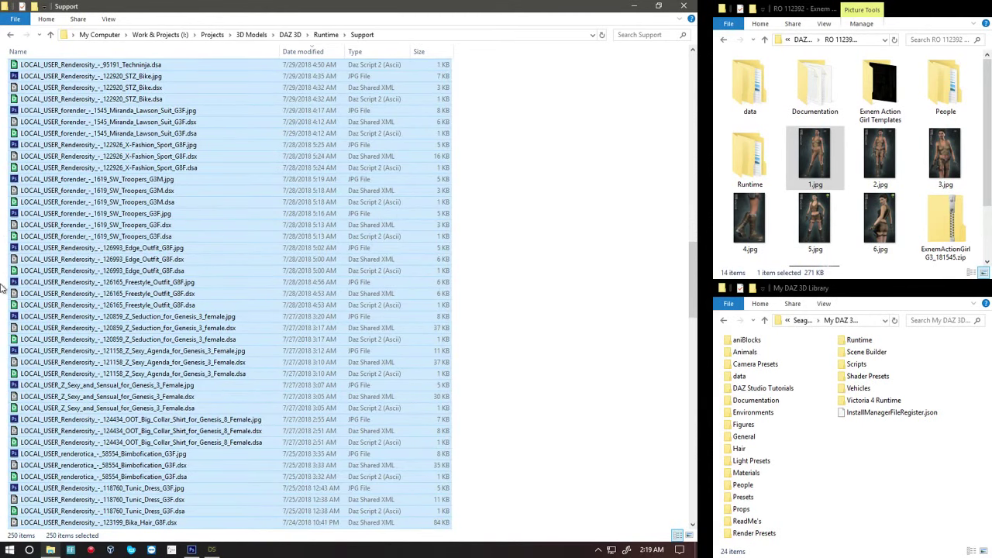
click(105, 38)
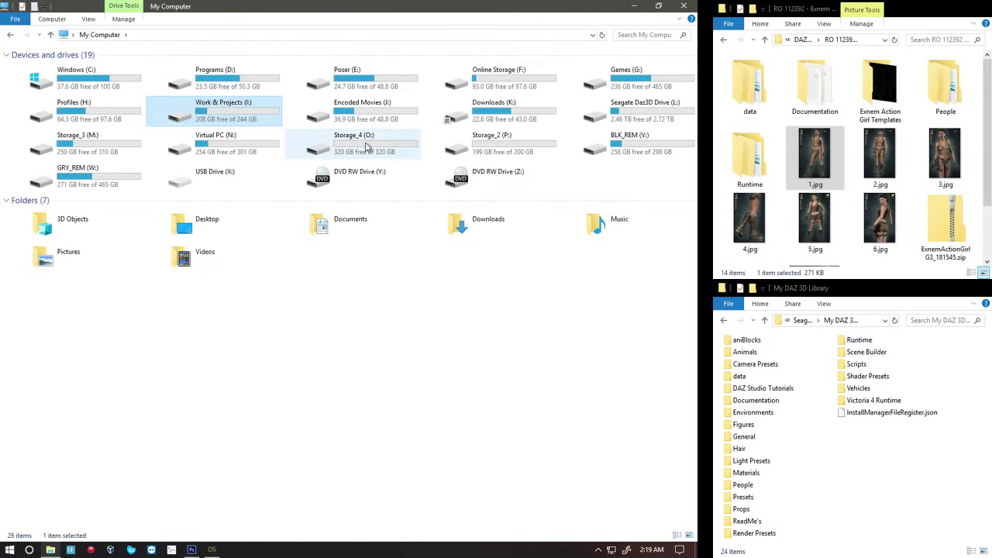
Step: Navigate into Seagate Daz3D Drive (L:) › My DAZ 3D Library › Runtime › Support
double_click(614, 112)
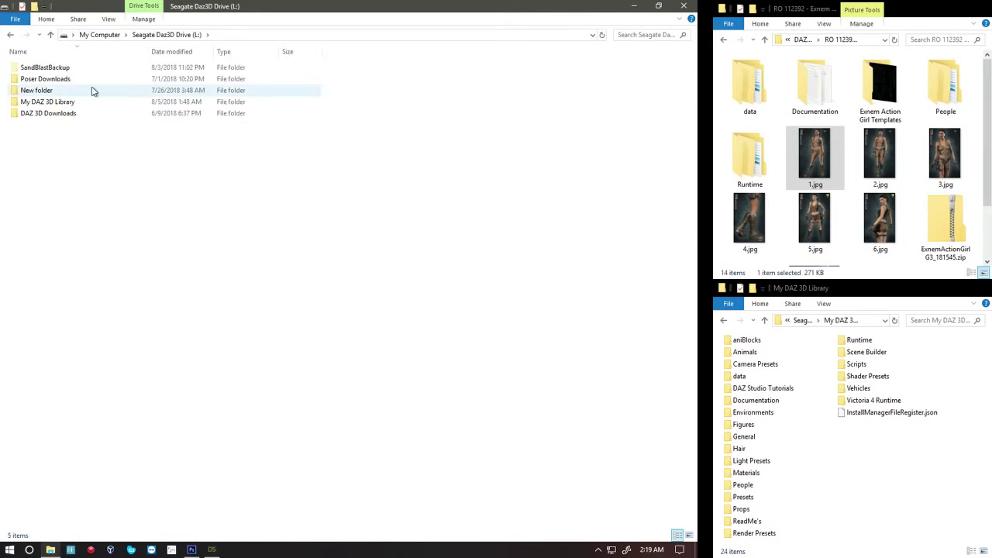
click(51, 104)
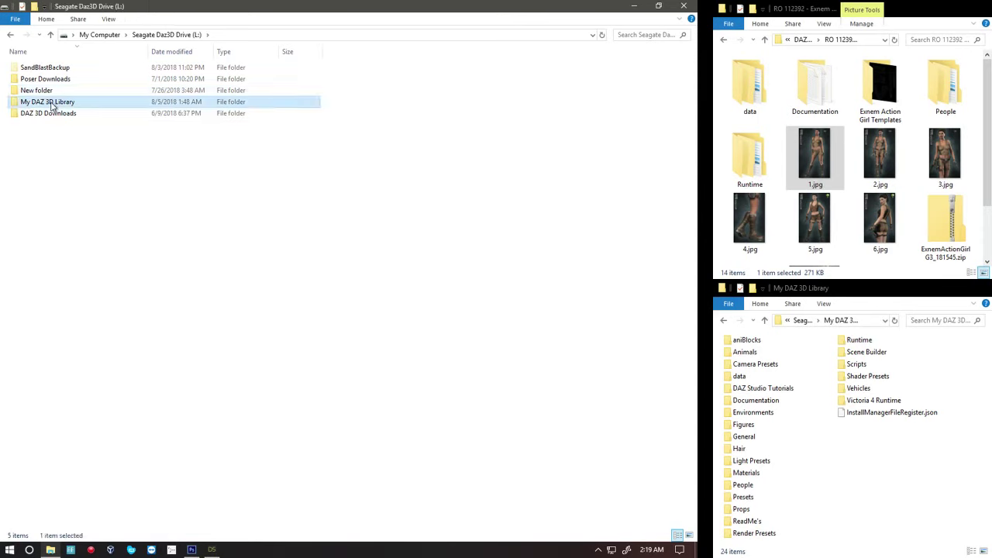
double_click(52, 106)
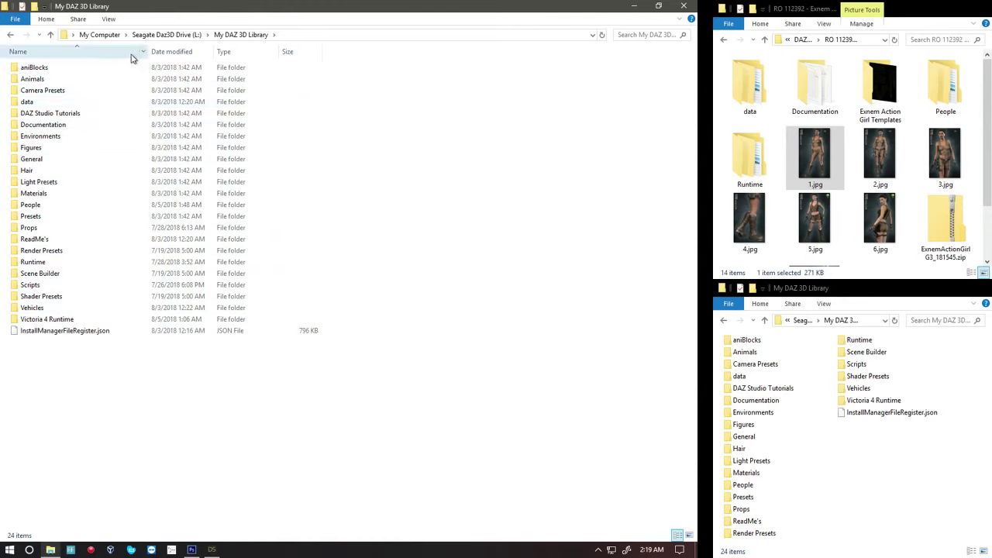
double_click(46, 264)
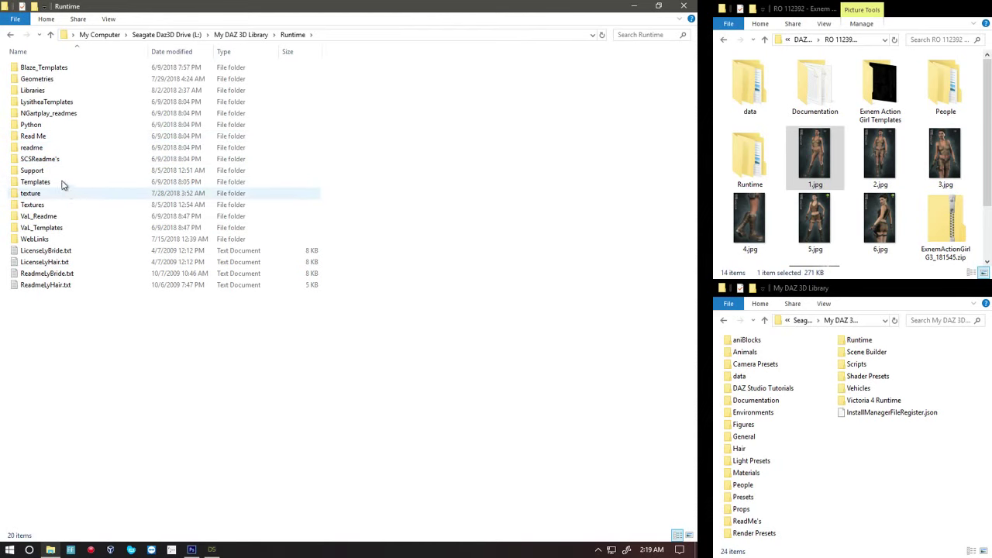
double_click(59, 177)
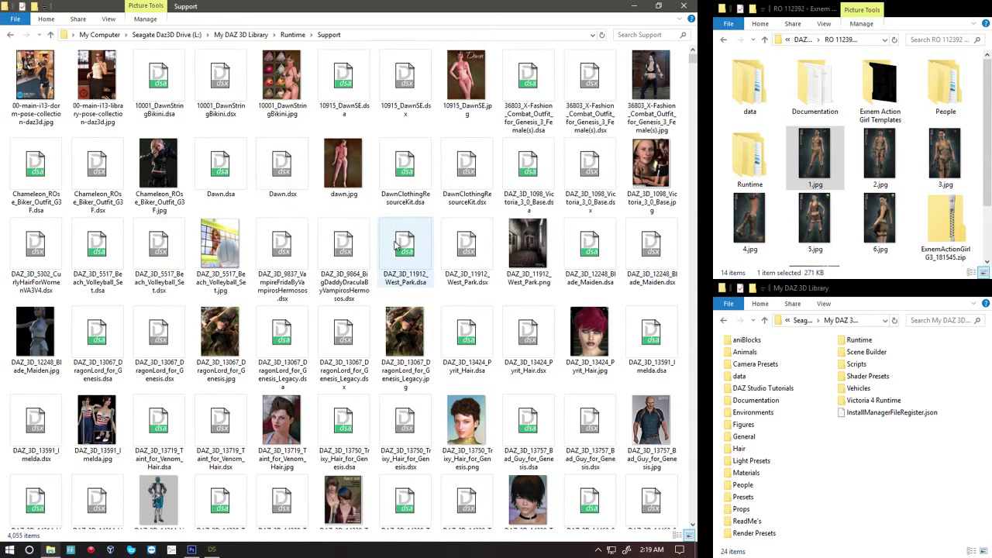
Step: Select the DAZ_3D_9864 Dracula file, scroll down the Support folder, and minimize the window
click(353, 248)
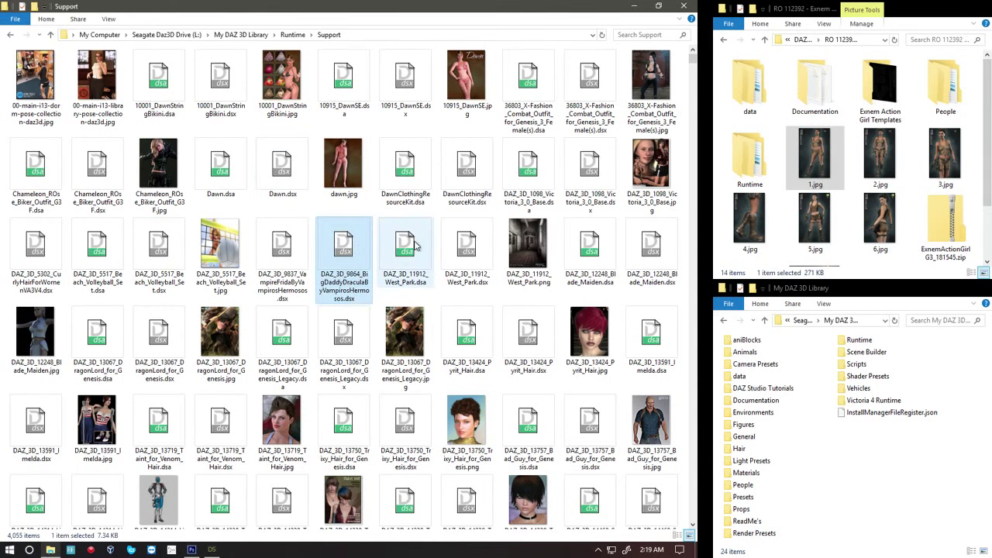
scroll(416, 246, down, 3)
scroll(416, 248, down, 4)
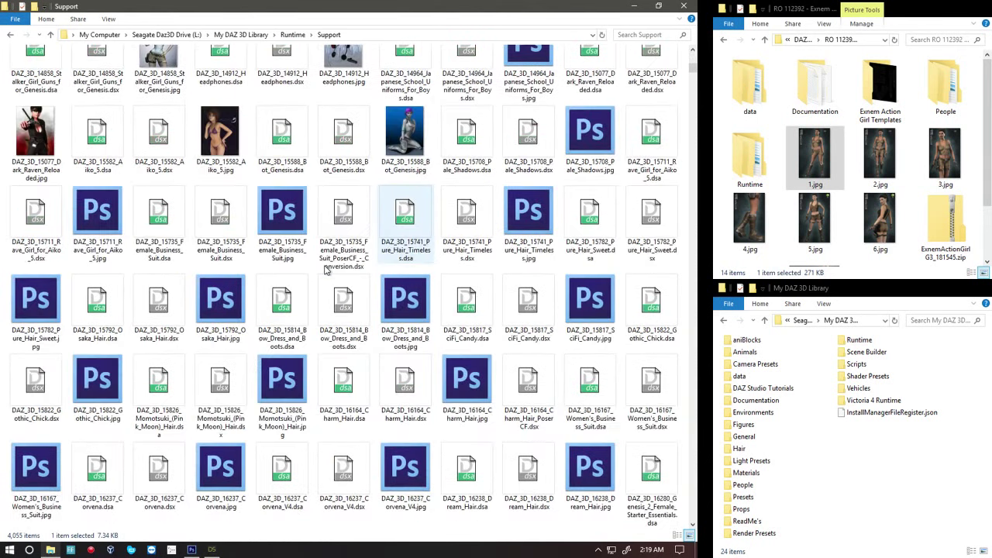
scroll(325, 269, down, 4)
scroll(325, 269, down, 4)
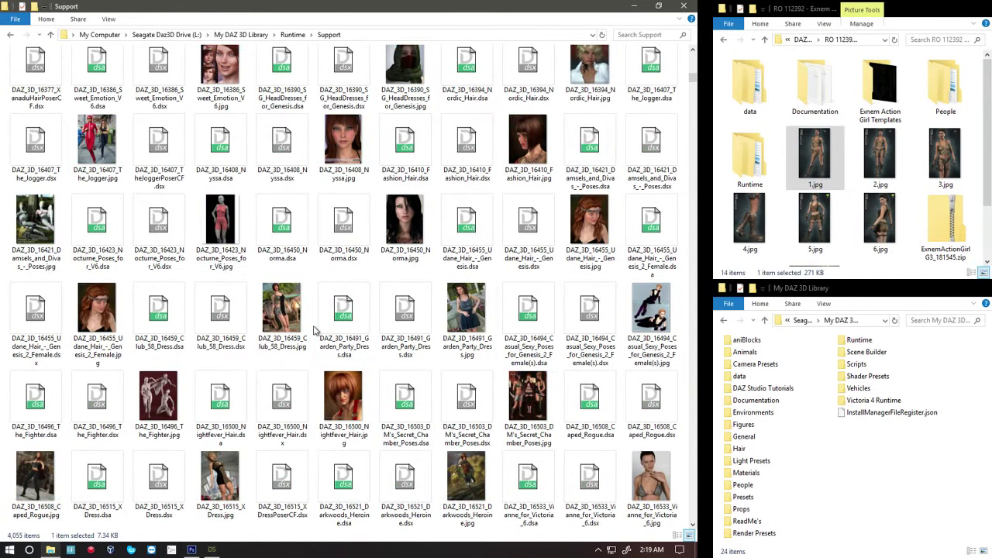
click(634, 10)
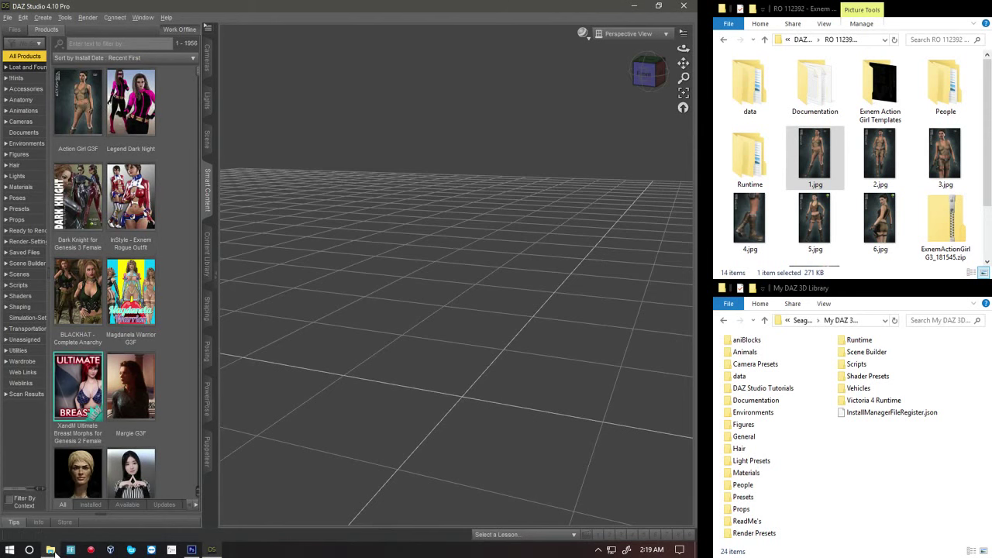
Step: Restore the Support window and select the Norma, Bot_Genesis and Aiko_5 thumbnail files
click(50, 550)
click(400, 224)
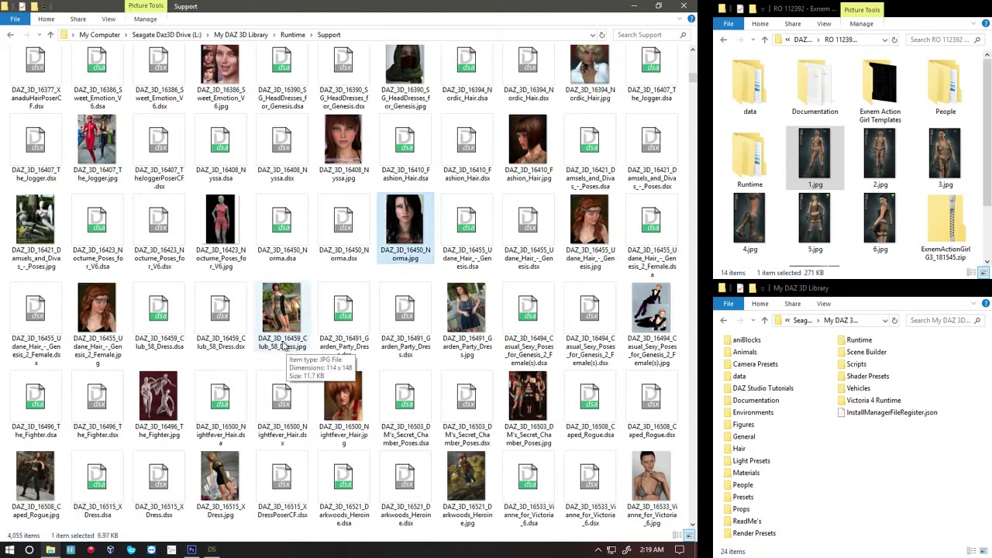
scroll(302, 245, up, 15)
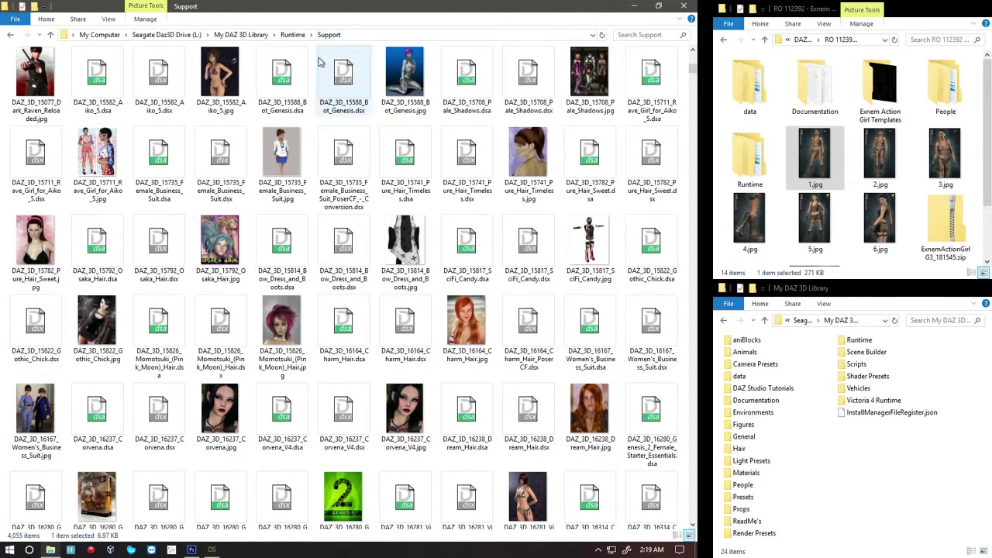
click(289, 82)
click(341, 88)
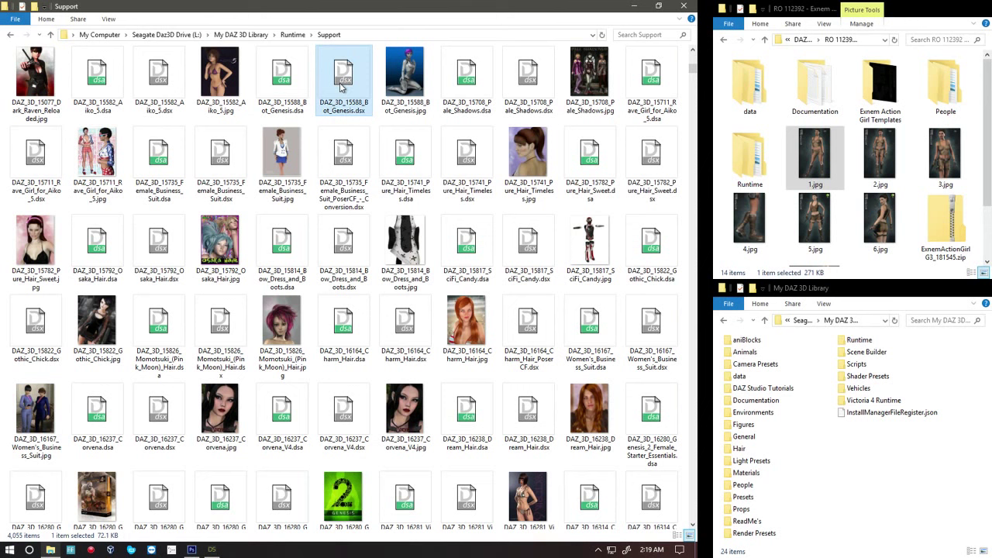
click(288, 112)
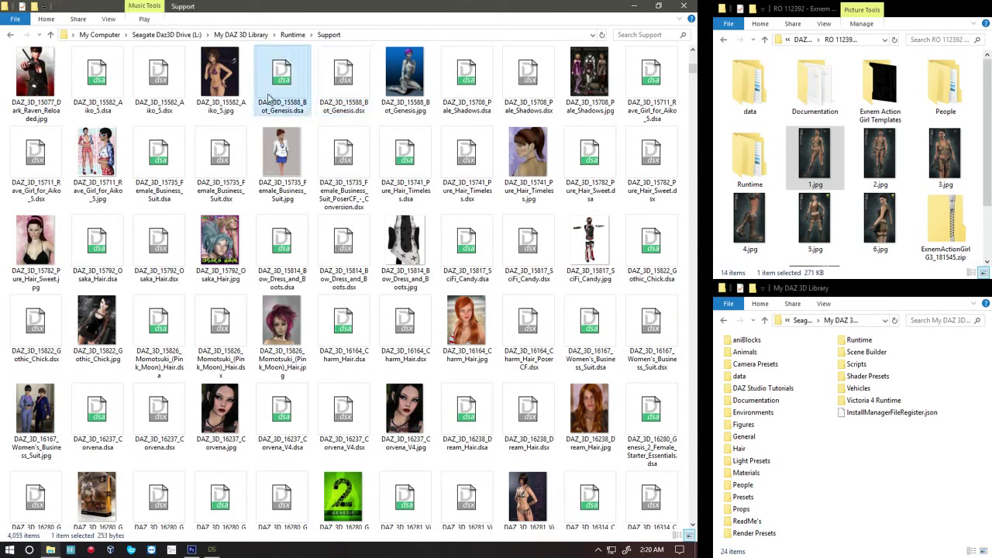
click(232, 90)
Step: Select the Dark Raven, Aiko_5, Rave_Girl and Female_Business_Suit files, then minimize to show DAZ Studio
click(24, 83)
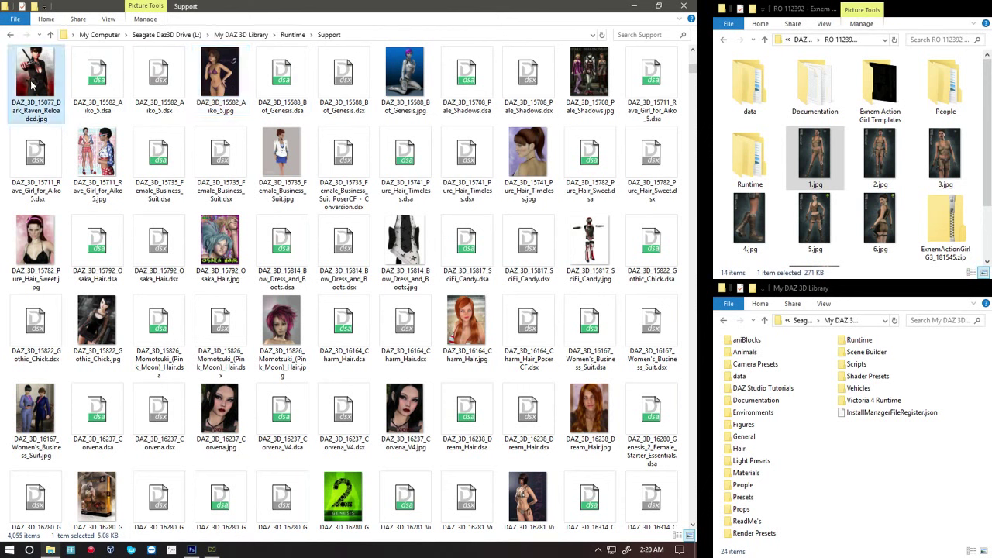
ctrl+click(93, 81)
ctrl+click(162, 86)
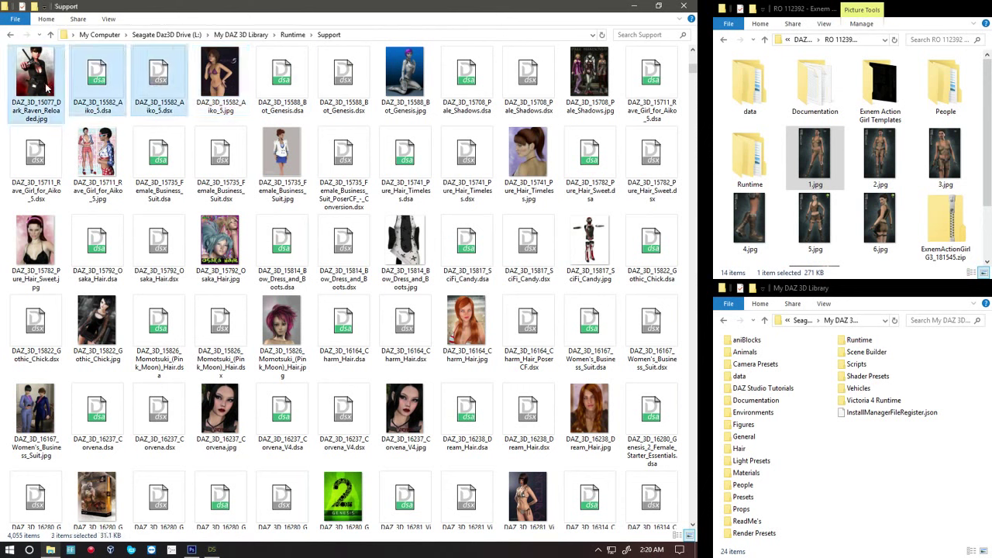
click(107, 155)
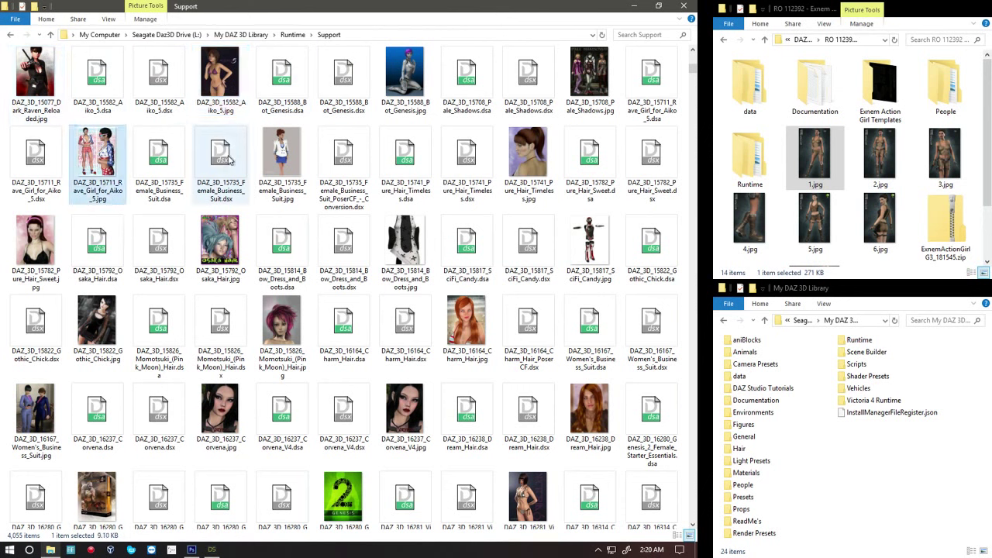
ctrl+click(166, 166)
ctrl+click(223, 169)
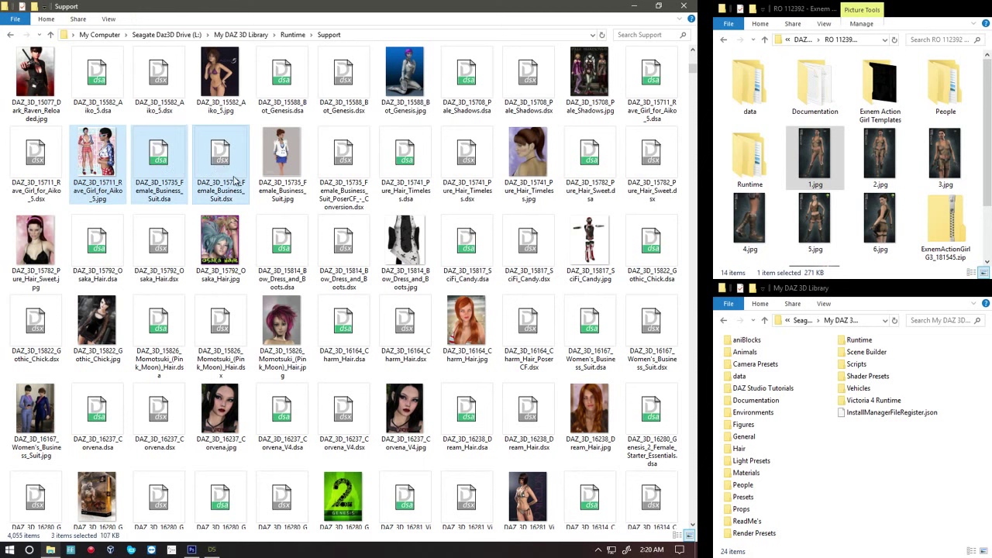
click(634, 9)
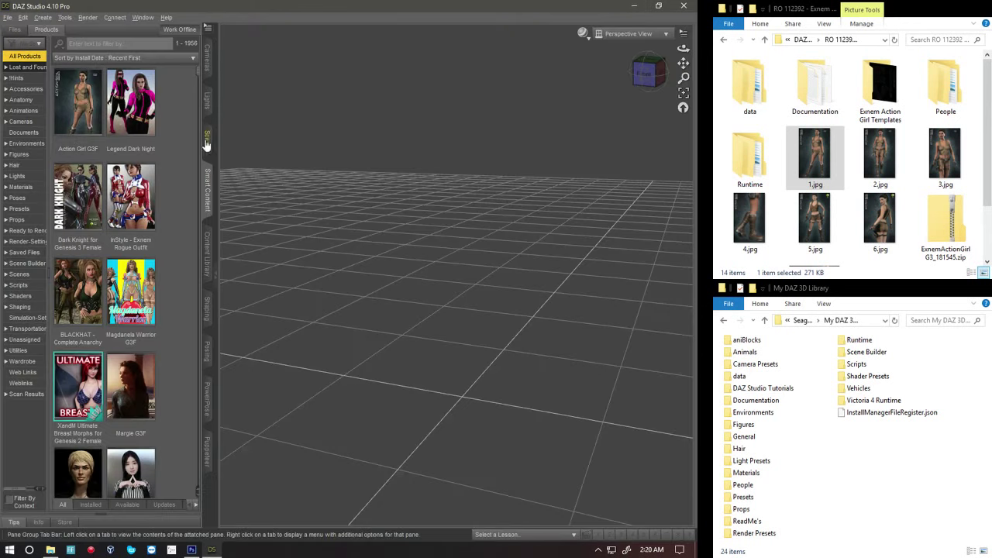